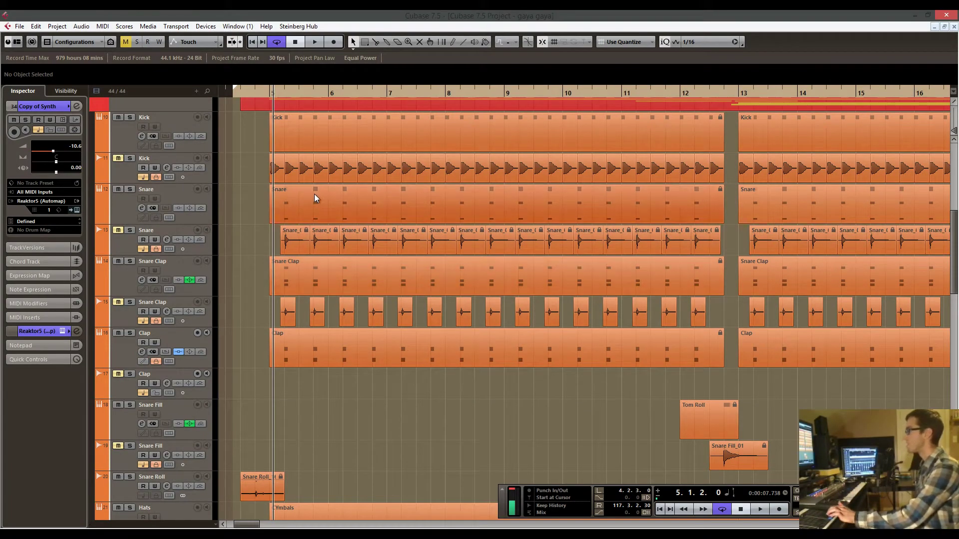
# Zoom out to the full song length, then zoom in on bars 5 to 51.
pyautogui.scroll(2, 262, 200)
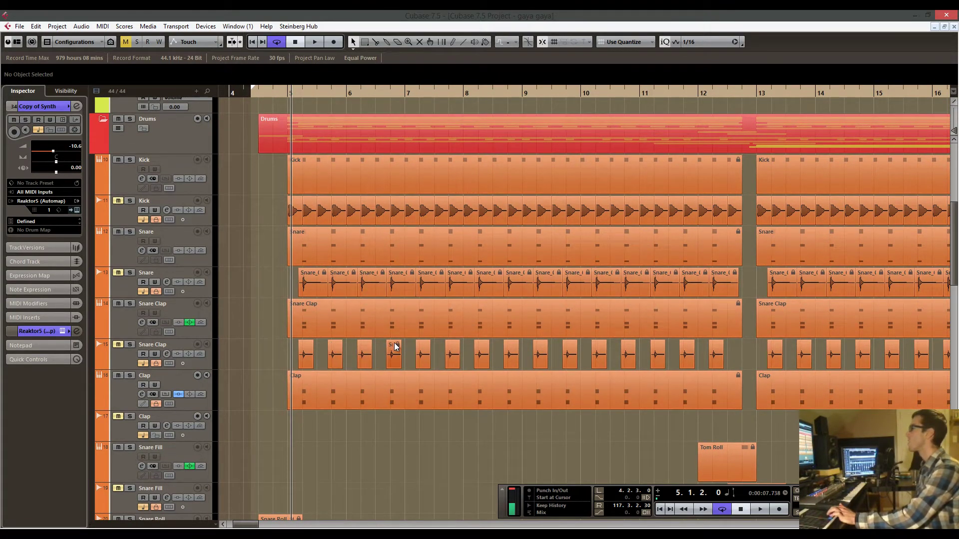
pyautogui.scroll(-6, 394, 342)
pyautogui.scroll(-10, 394, 346)
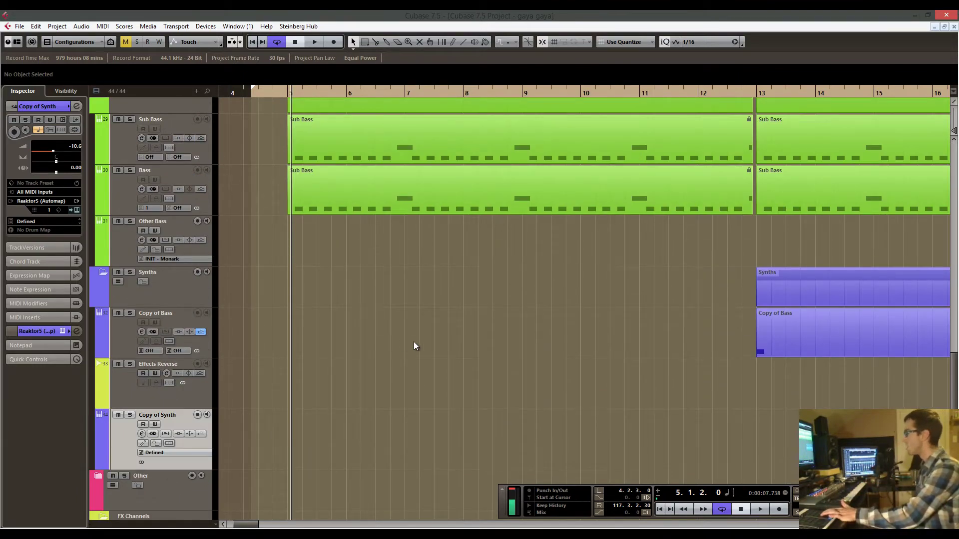
pyautogui.scroll(2, 415, 341)
pyautogui.press('h')
pyautogui.press('h')
pyautogui.press('h')
pyautogui.scroll(2, 457, 296)
pyautogui.press('h')
pyautogui.scroll(2, 448, 293)
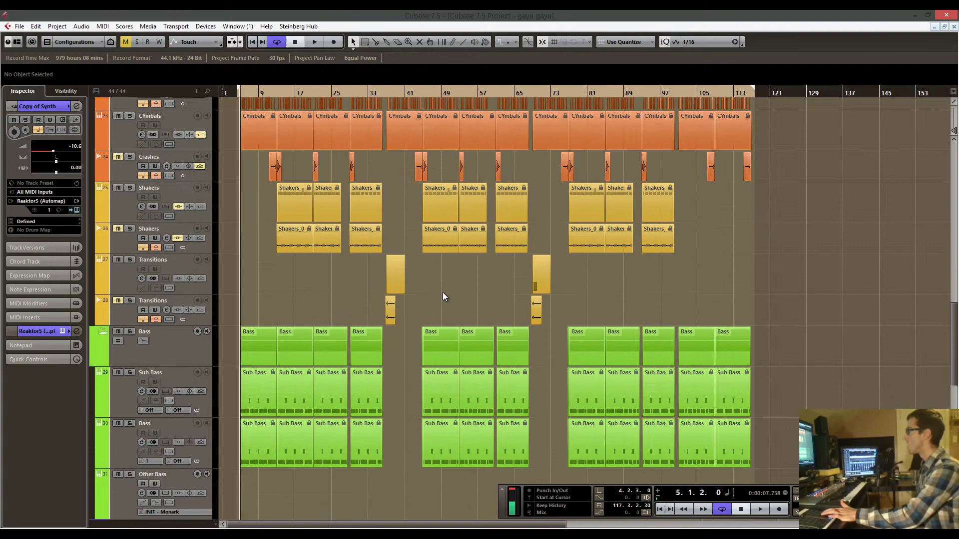
pyautogui.press('h')
pyautogui.scroll(10, 362, 302)
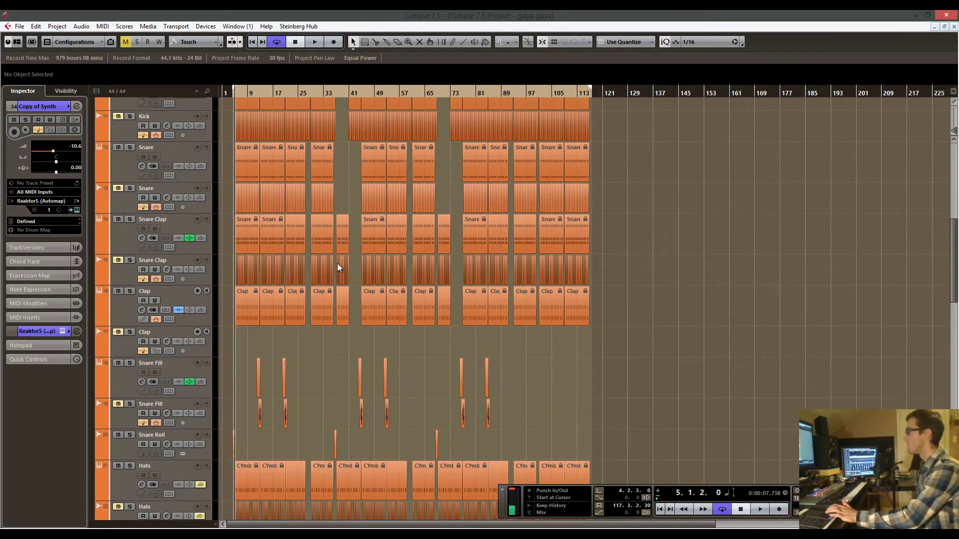
pyautogui.scroll(-8, 262, 260)
pyautogui.scroll(2, 270, 252)
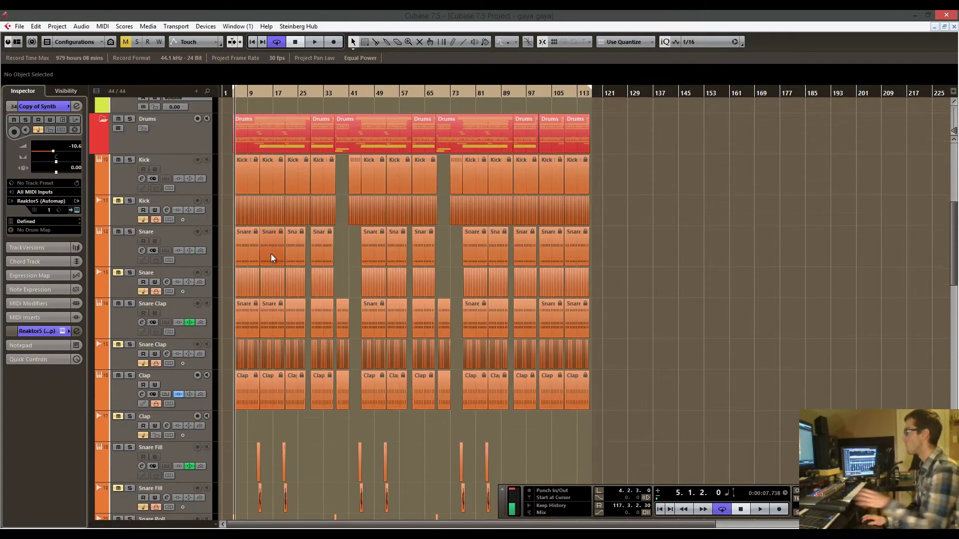
pyautogui.moveTo(240, 91); pyautogui.dragTo(224, 111)
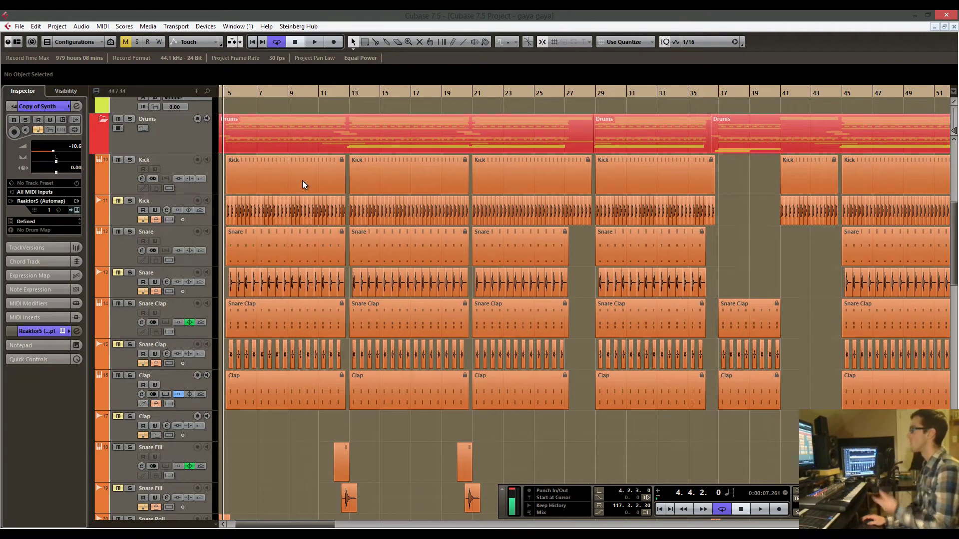
pyautogui.scroll(-2, 304, 171)
pyautogui.scroll(2, 303, 170)
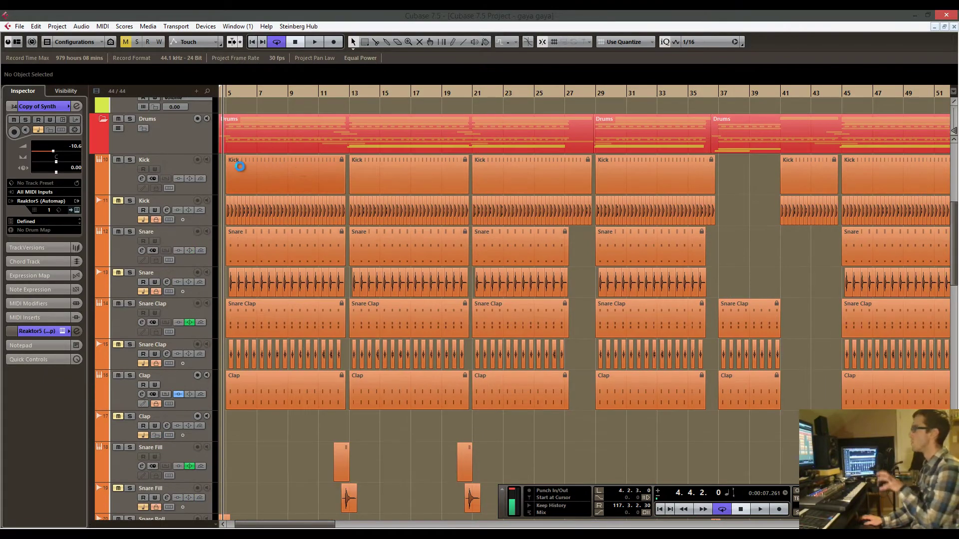
# Step through the Kick, Clap, Snare Fill, Hats, Cymbals, Shakers and Transitions tracks, ending on Kick.
pyautogui.click(128, 167)
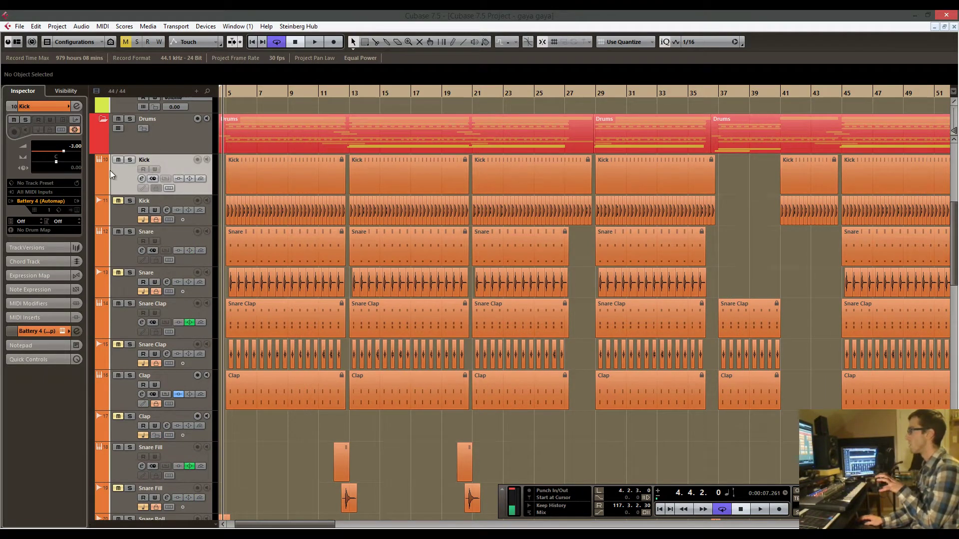
pyautogui.click(124, 382)
pyautogui.scroll(-5, 136, 262)
pyautogui.click(119, 215)
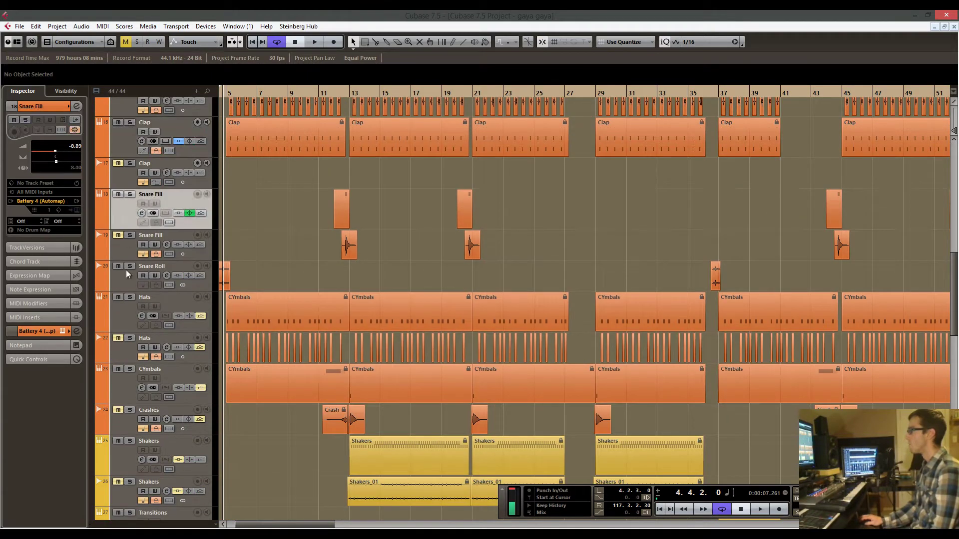
pyautogui.click(124, 310)
pyautogui.click(129, 377)
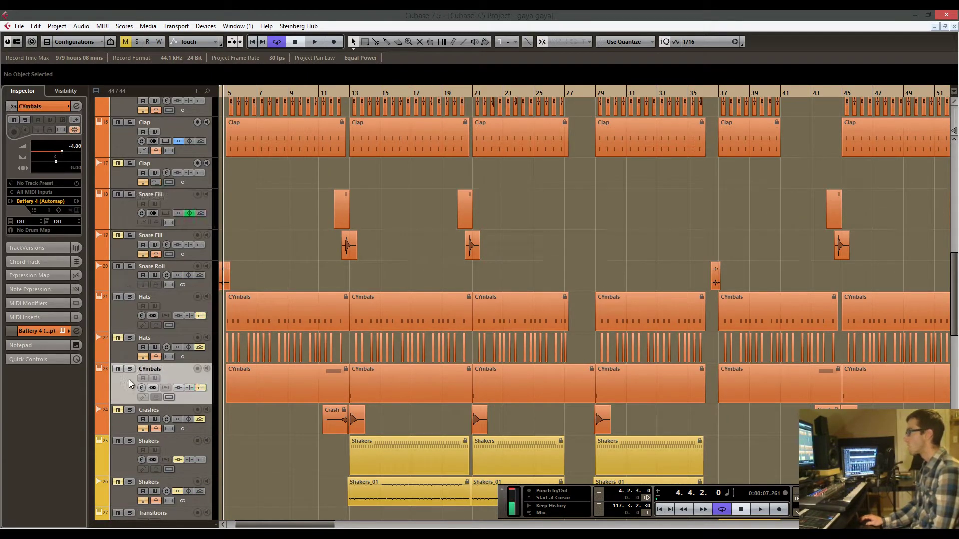
pyautogui.scroll(-3, 129, 379)
pyautogui.click(128, 294)
pyautogui.click(124, 364)
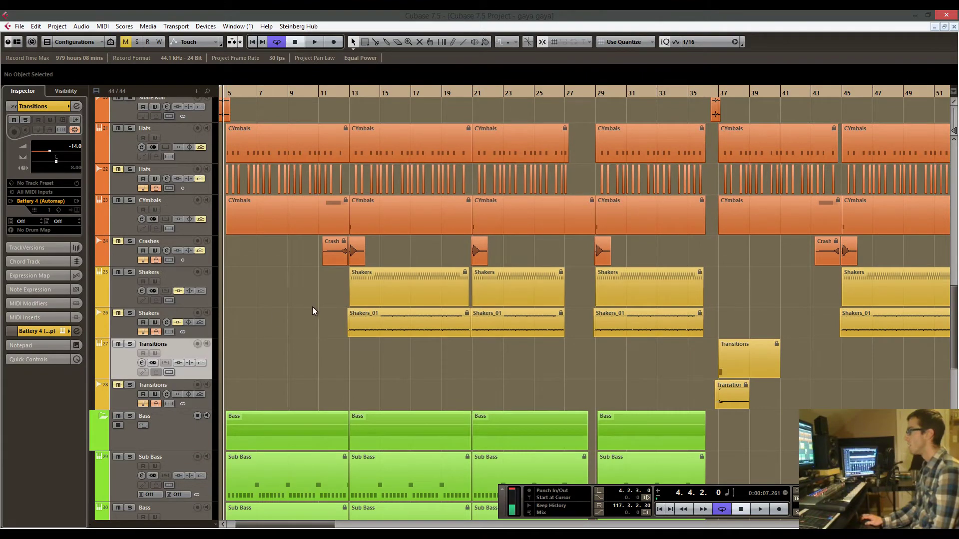
pyautogui.scroll(15, 312, 307)
pyautogui.scroll(-4, 268, 313)
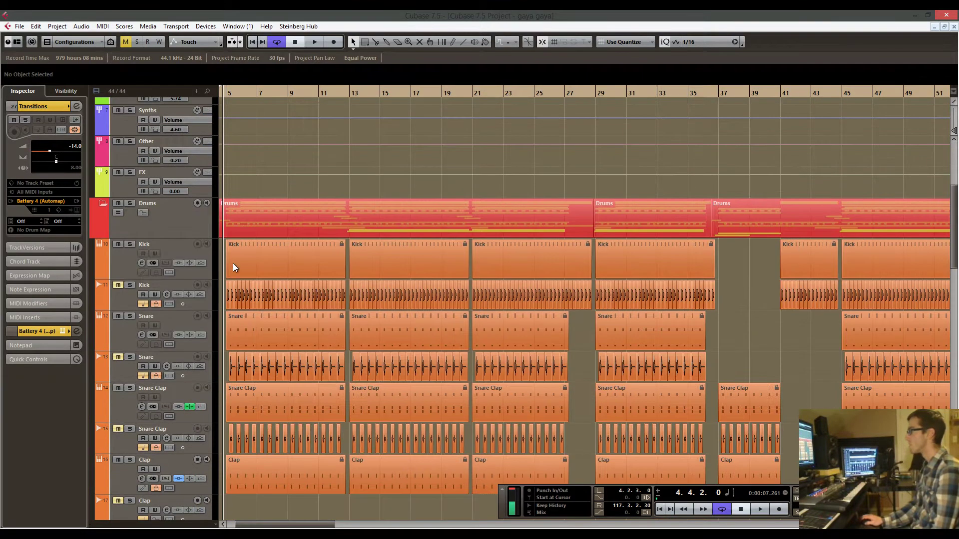
pyautogui.click(124, 259)
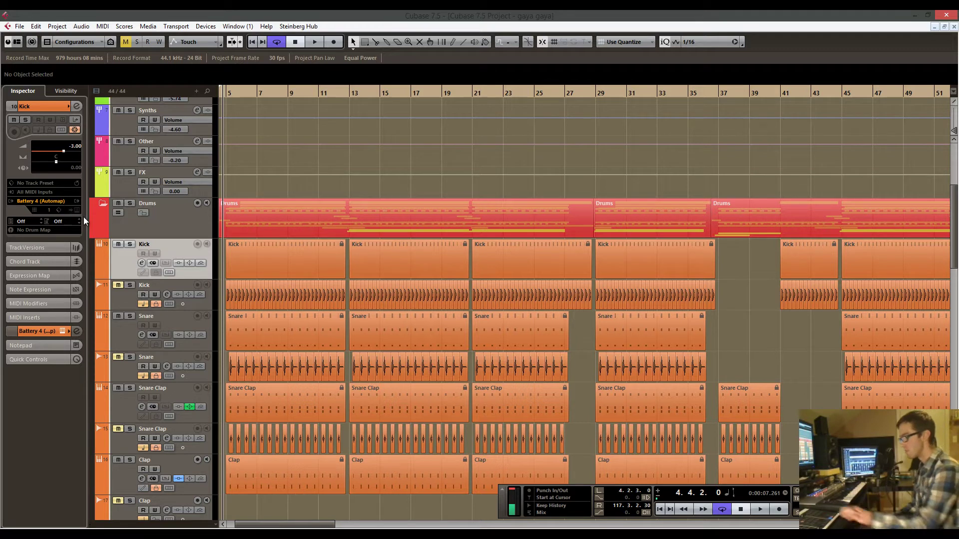
# Unfreeze the Kick track's instrument and reset the output clipping warning.
pyautogui.click(74, 130)
pyautogui.click(430, 301)
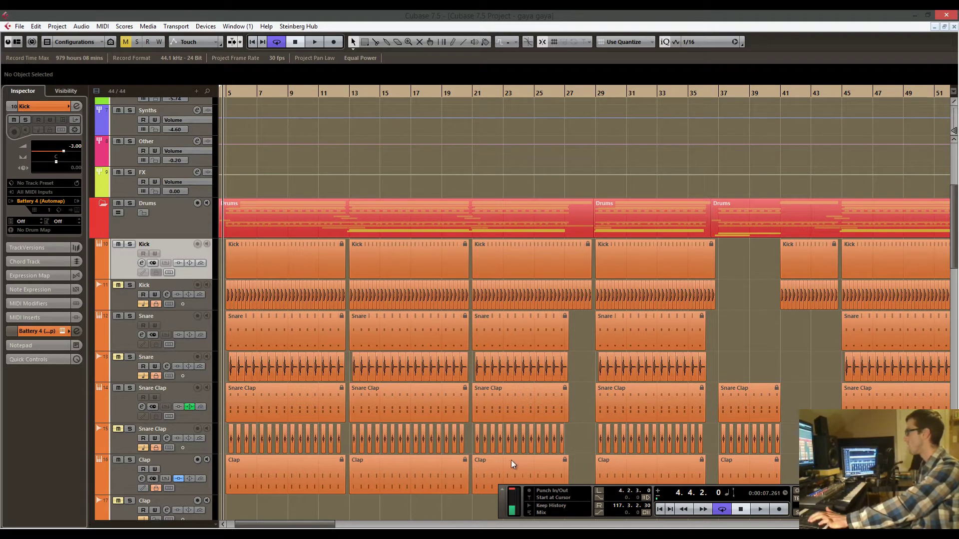
pyautogui.click(513, 491)
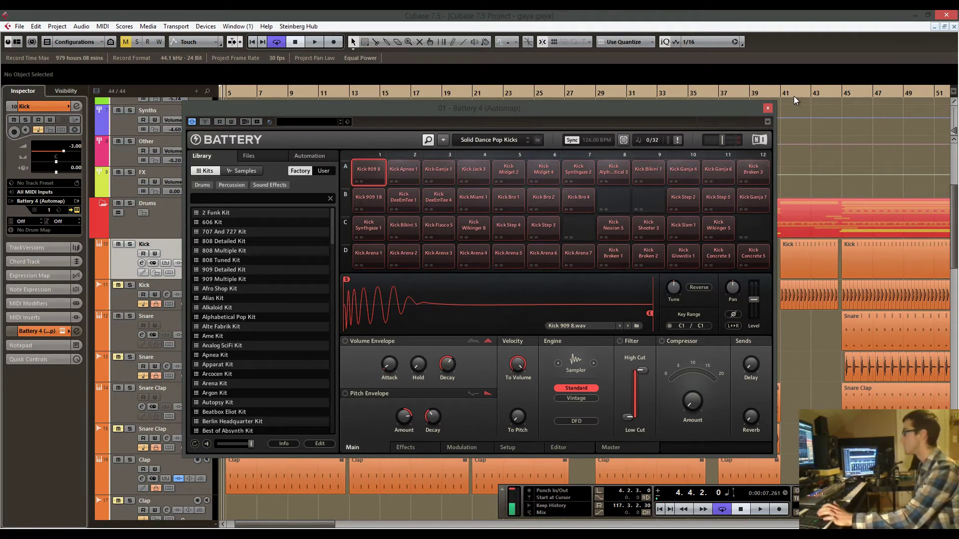
# Close Battery 4, reopen the Kick's instrument, then close it again with Escape.
pyautogui.click(768, 108)
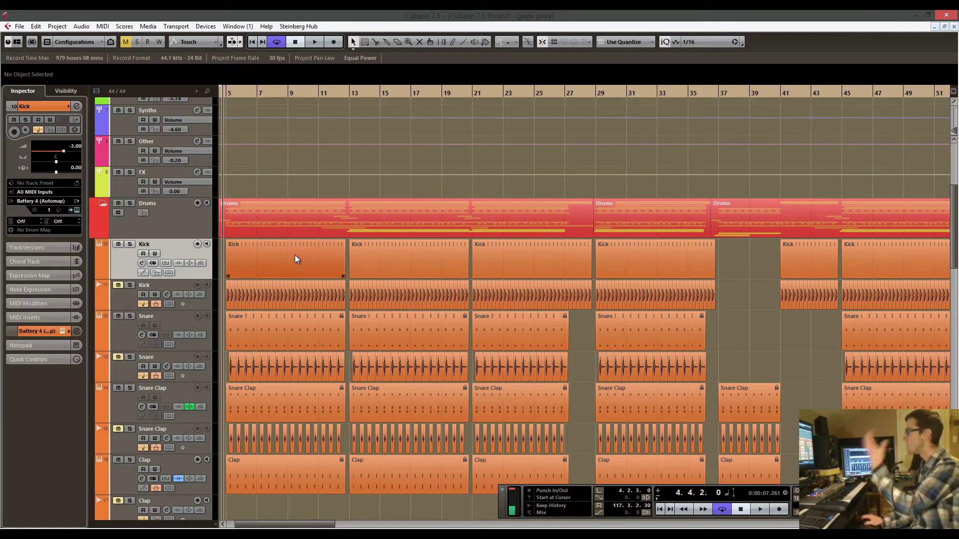
pyautogui.click(79, 209)
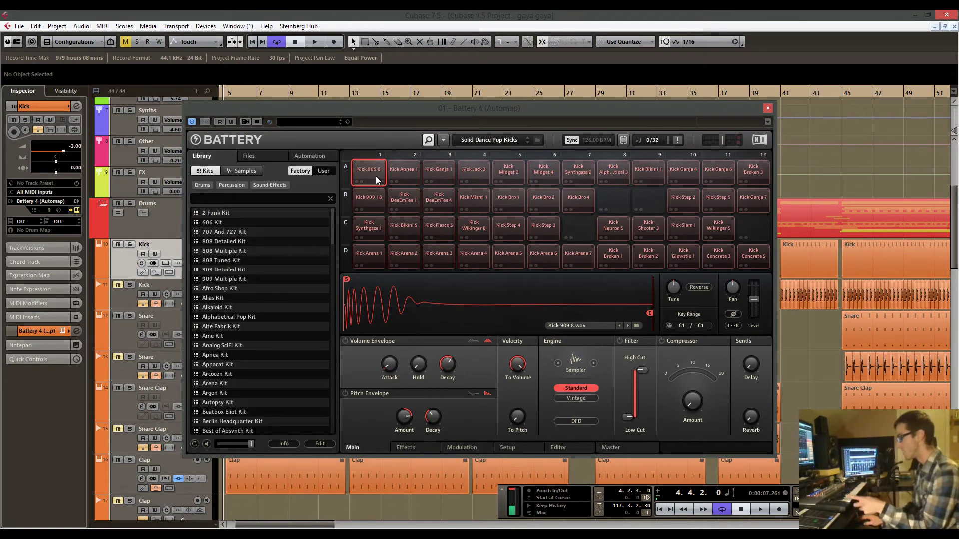
pyautogui.press('Escape')
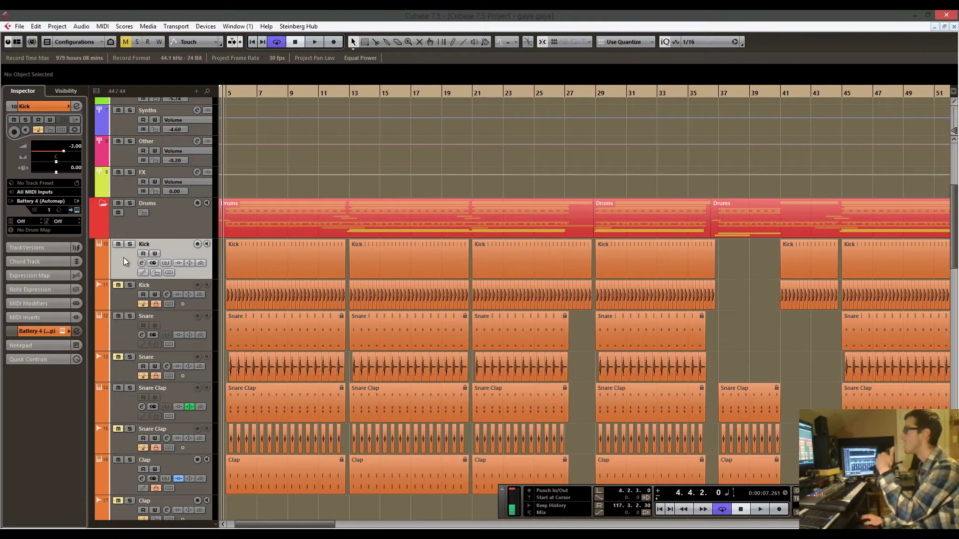
pyautogui.scroll(-6, 131, 338)
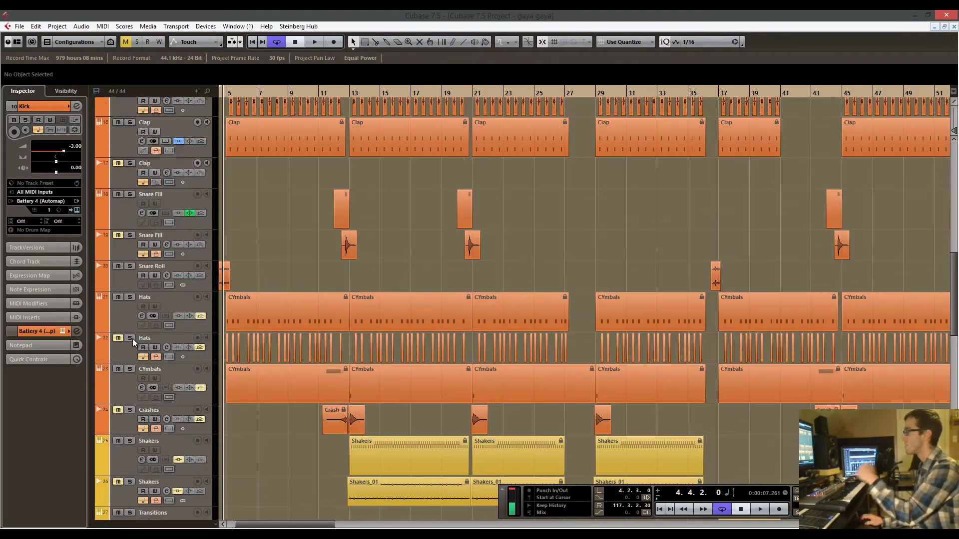
pyautogui.scroll(-3, 142, 395)
pyautogui.scroll(9, 143, 374)
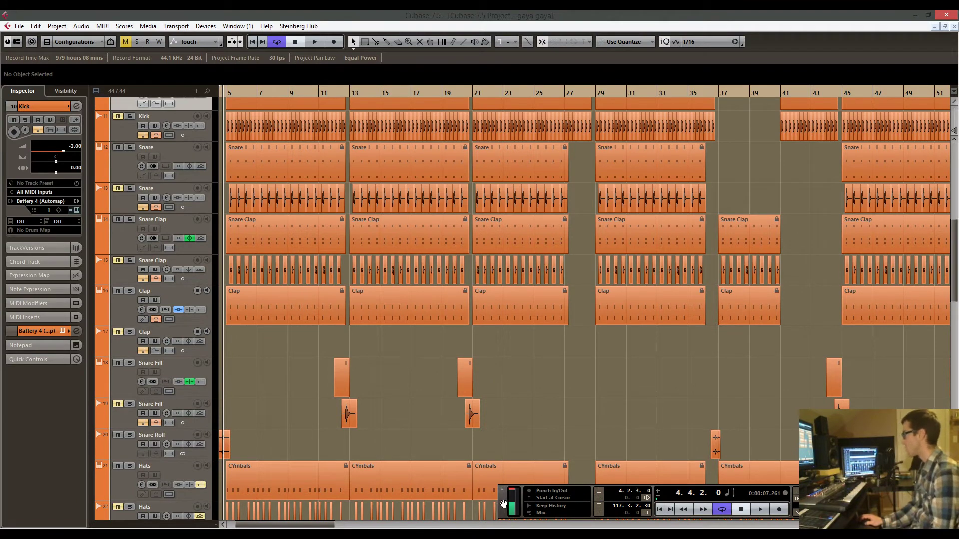
pyautogui.scroll(2, 519, 444)
pyautogui.scroll(2, 520, 442)
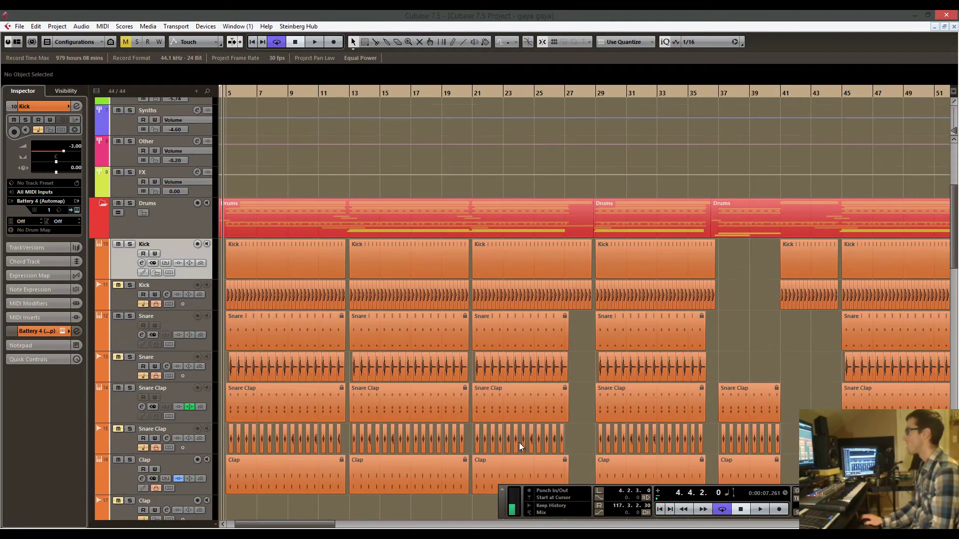
pyautogui.scroll(-2, 520, 442)
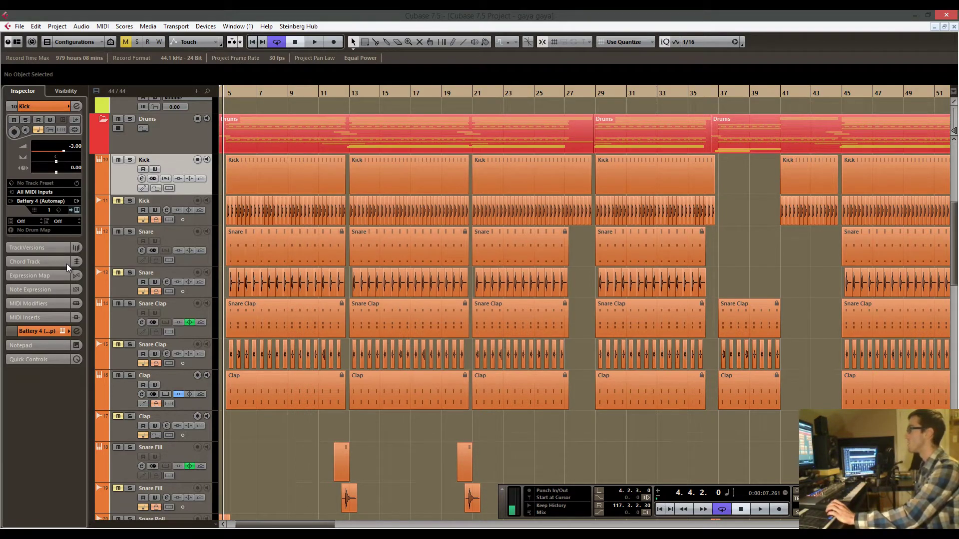
pyautogui.scroll(3, 295, 233)
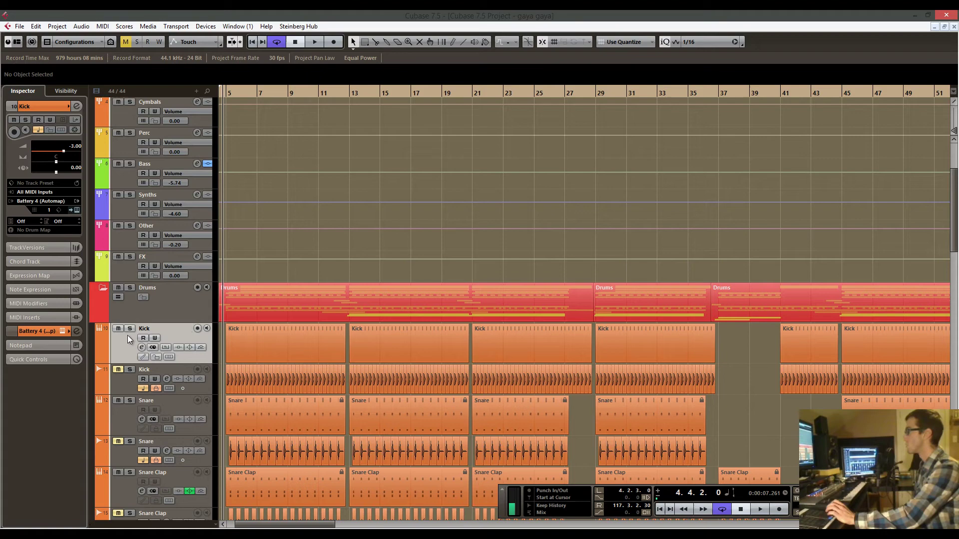
pyautogui.scroll(2, 272, 361)
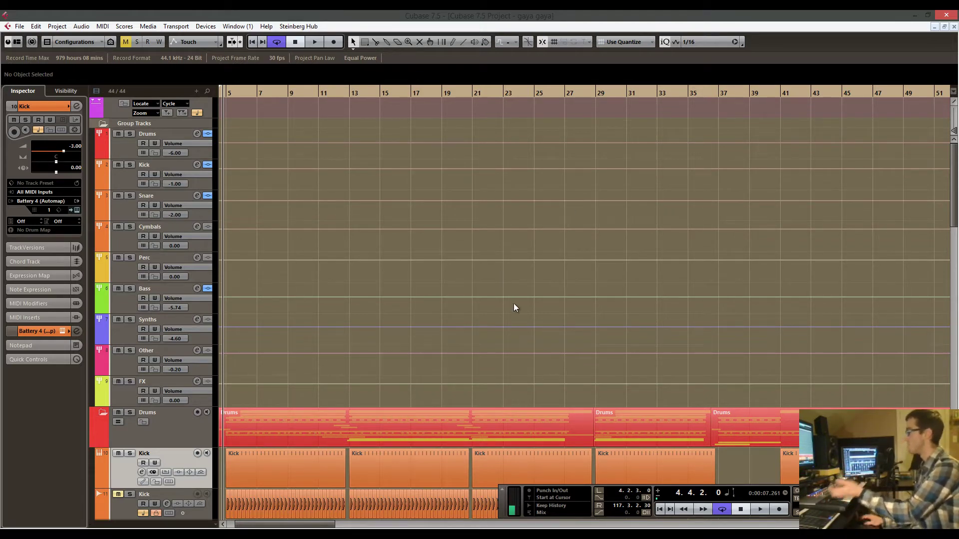
pyautogui.scroll(-5, 514, 304)
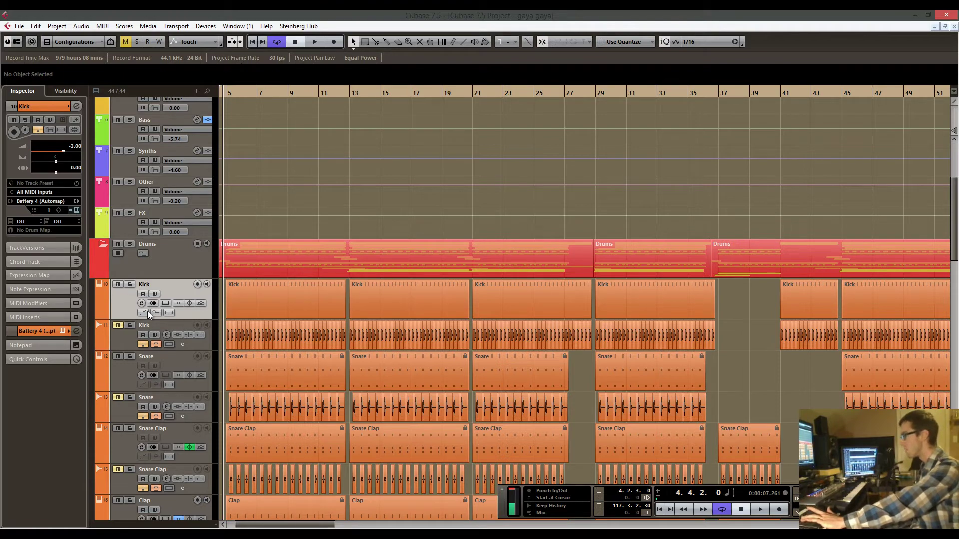
pyautogui.scroll(-3, 370, 304)
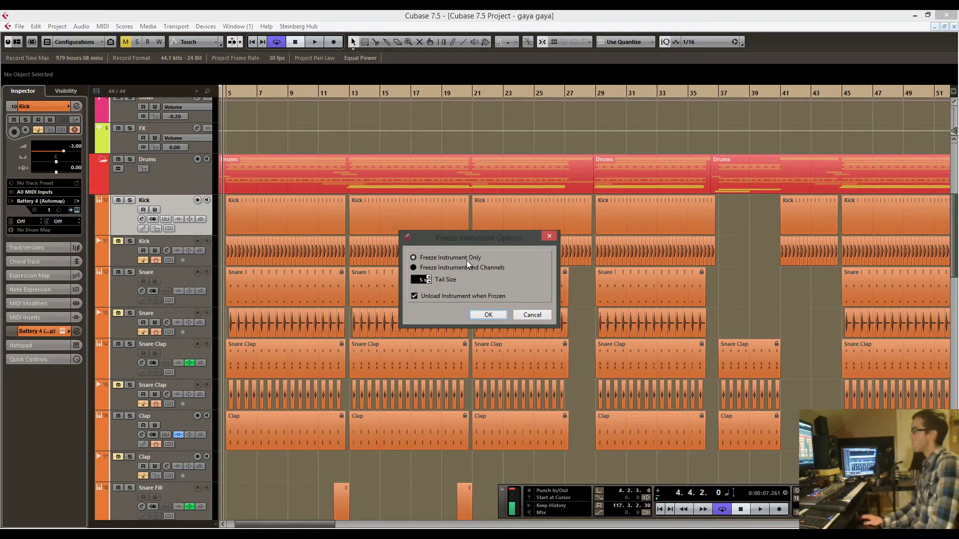
pyautogui.click(480, 268)
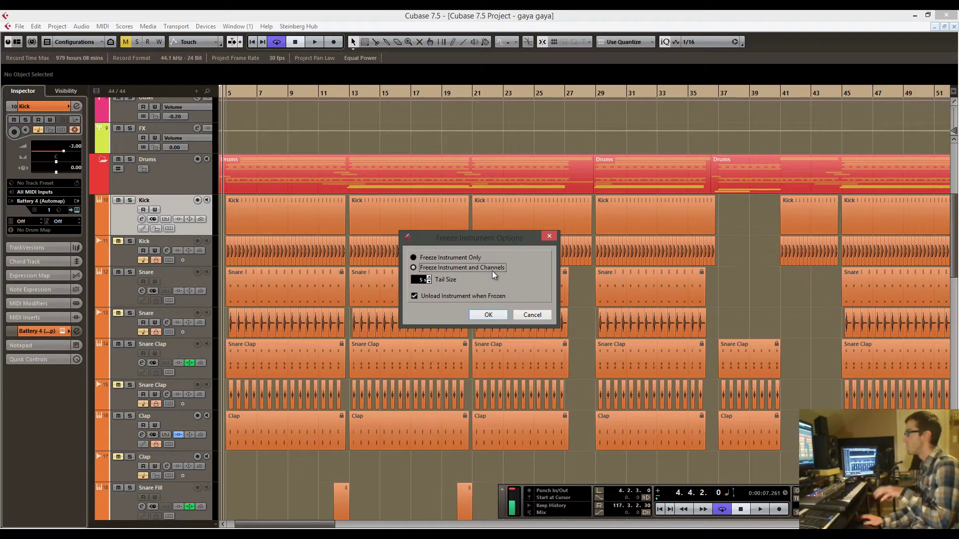
pyautogui.click(449, 257)
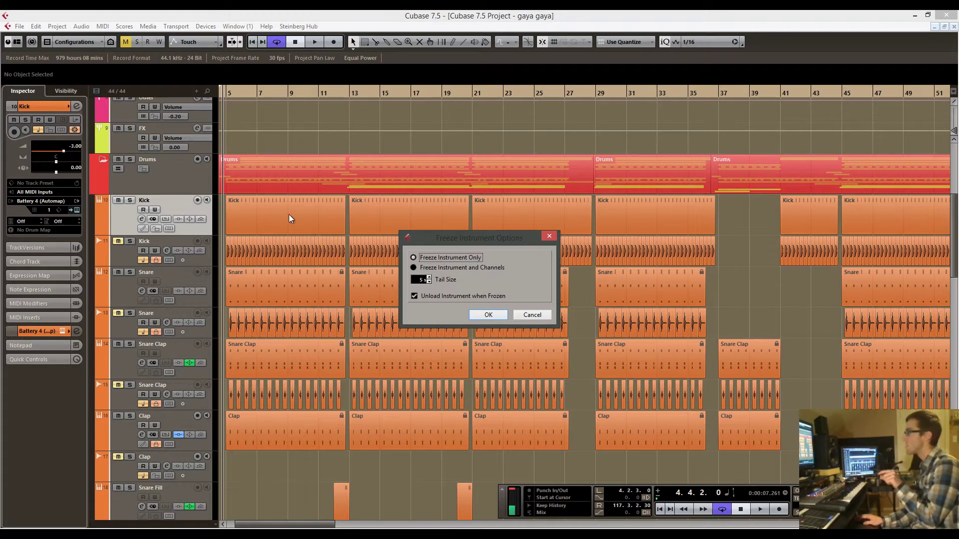
pyautogui.click(525, 314)
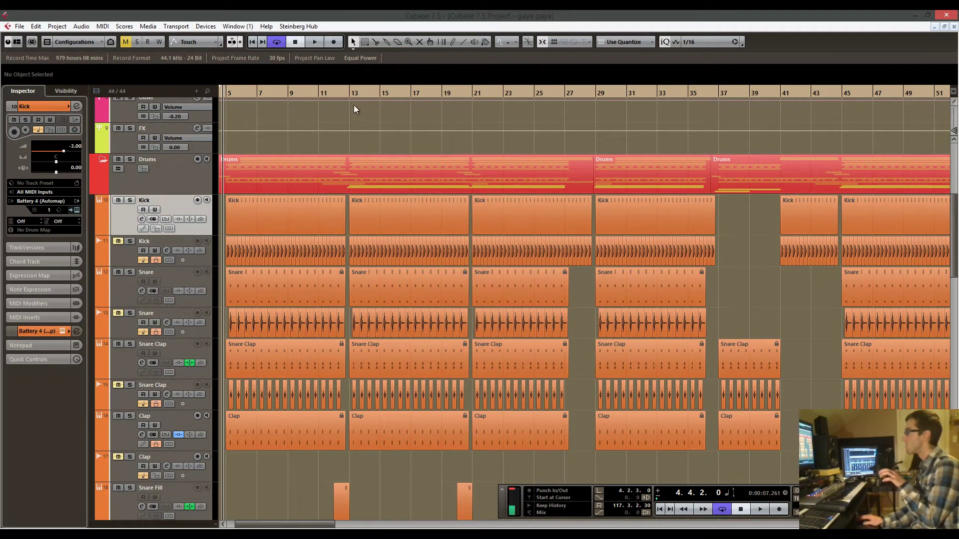
# Zoom out, select every Kick part, and open the Kick track's Freeze Instrument Options.
pyautogui.moveTo(348, 93); pyautogui.dragTo(323, 47)
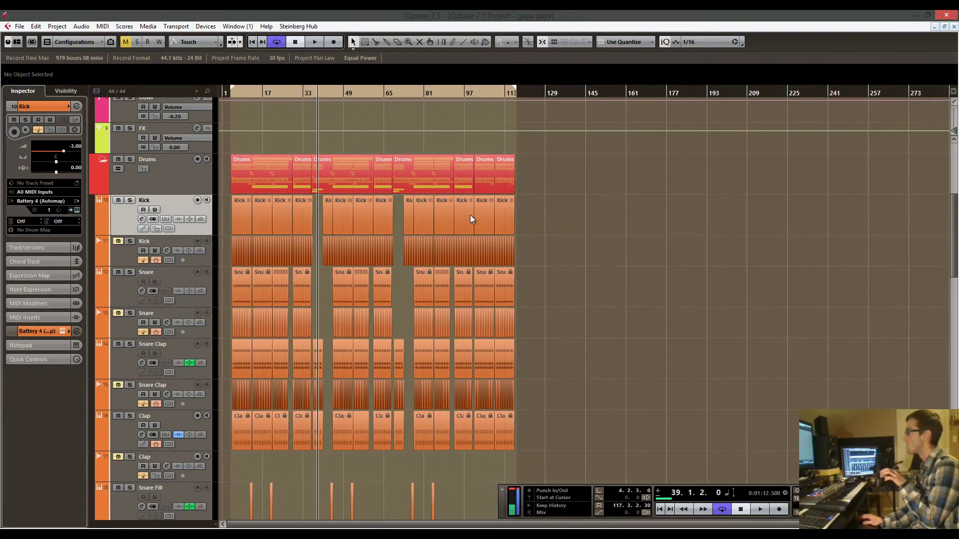
pyautogui.moveTo(532, 220); pyautogui.dragTo(217, 223)
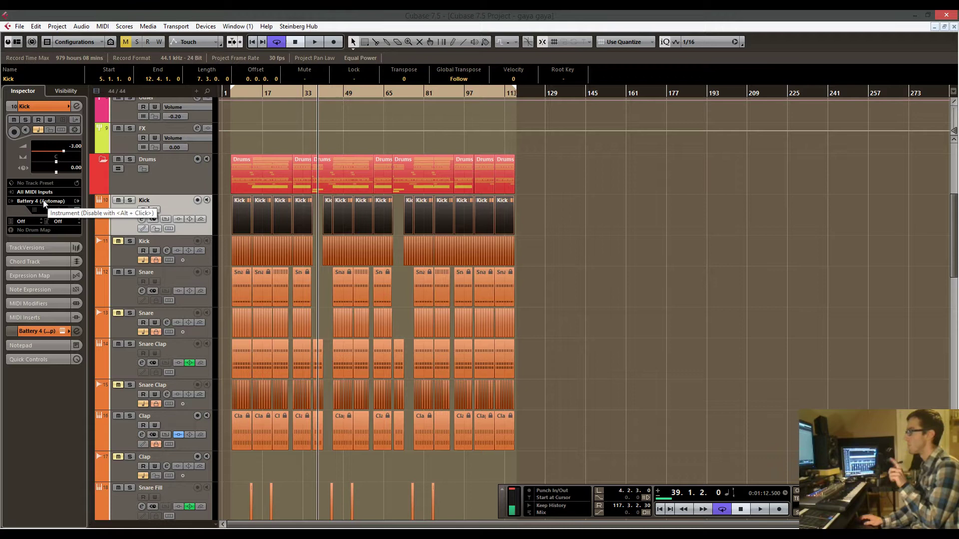
pyautogui.click(78, 129)
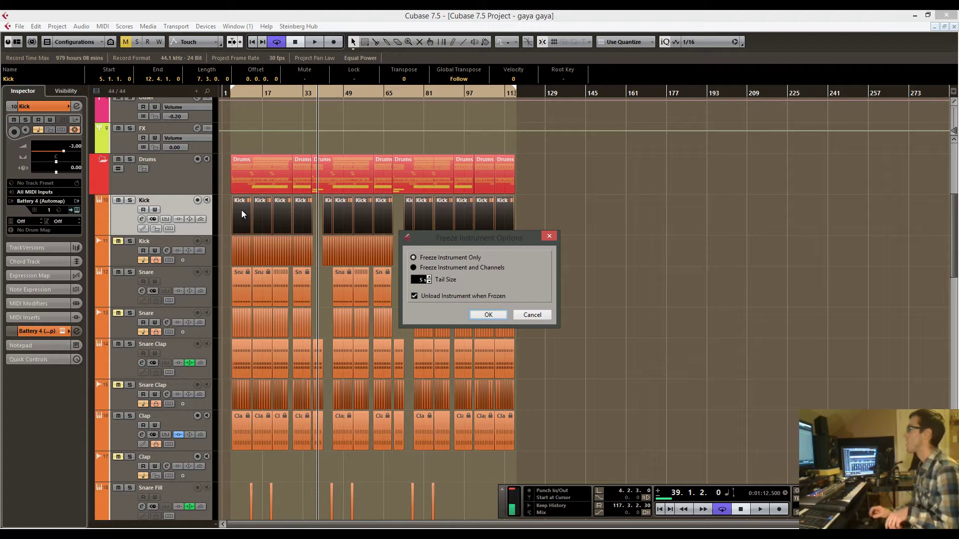
pyautogui.click(450, 268)
pyautogui.click(532, 314)
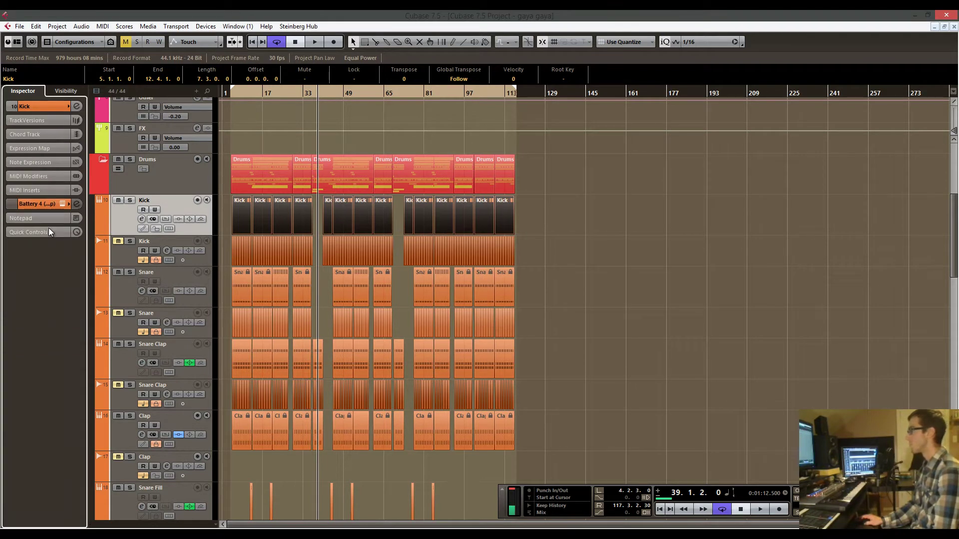
pyautogui.click(43, 204)
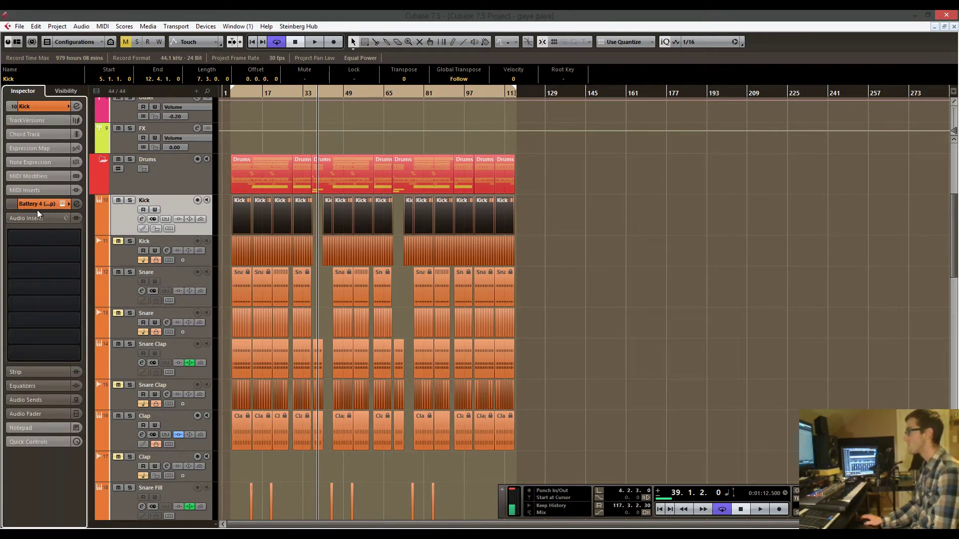
pyautogui.click(38, 206)
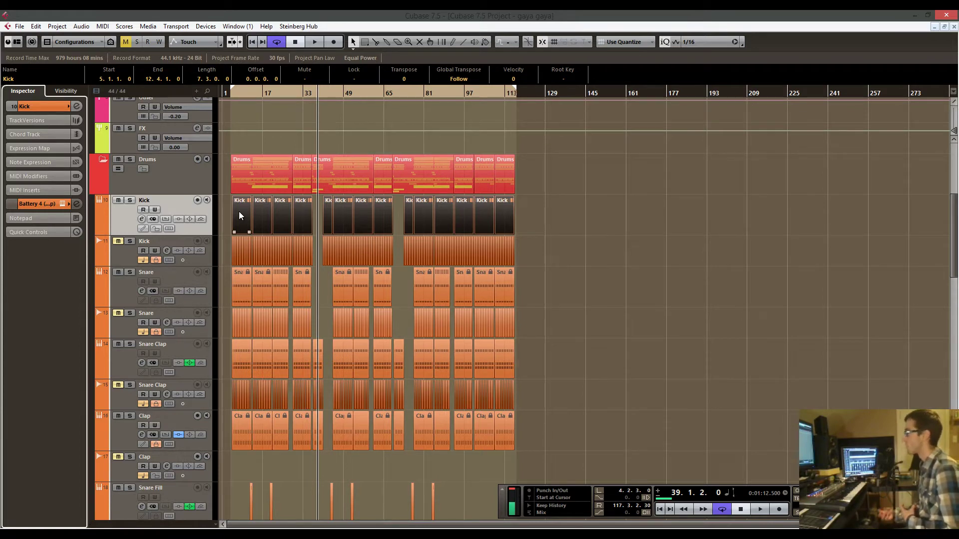
pyautogui.click(200, 208)
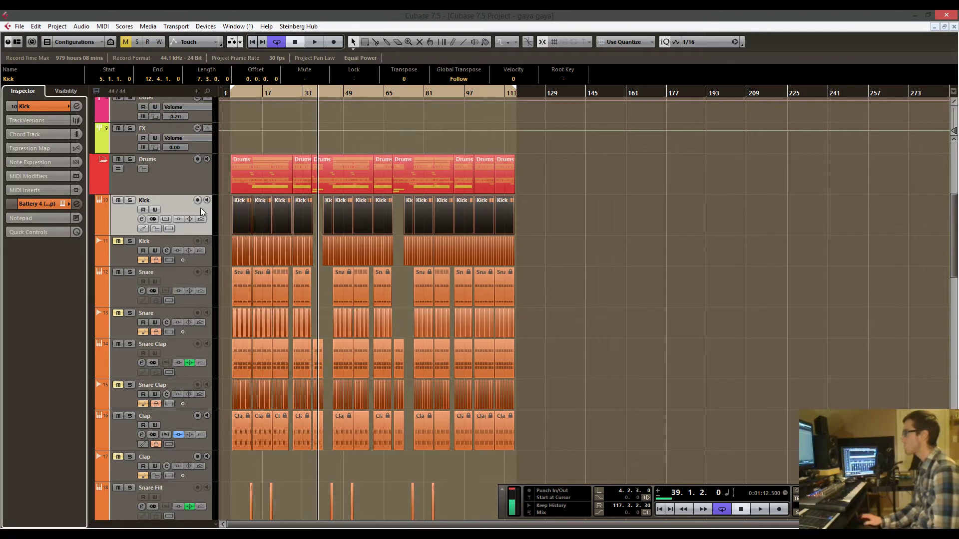
pyautogui.click(58, 107)
pyautogui.click(74, 129)
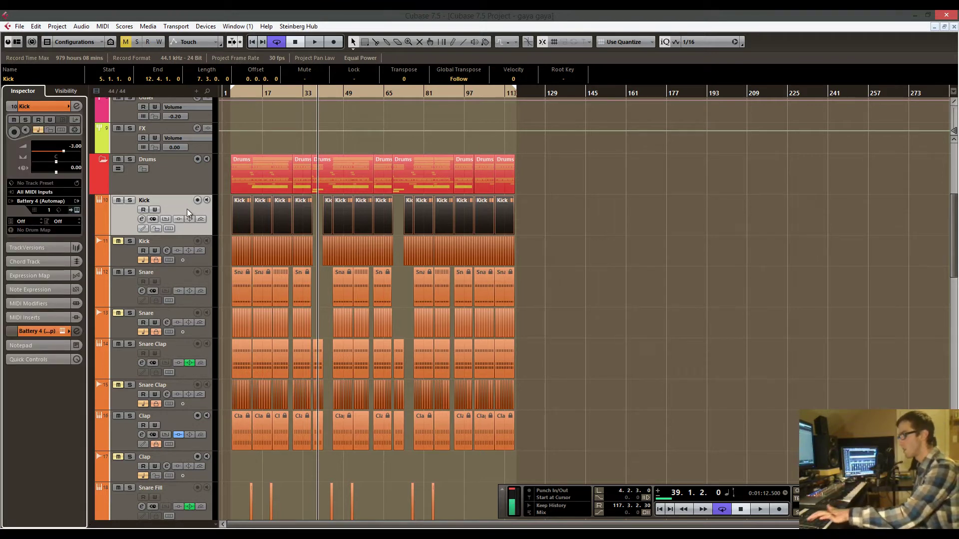
pyautogui.click(472, 267)
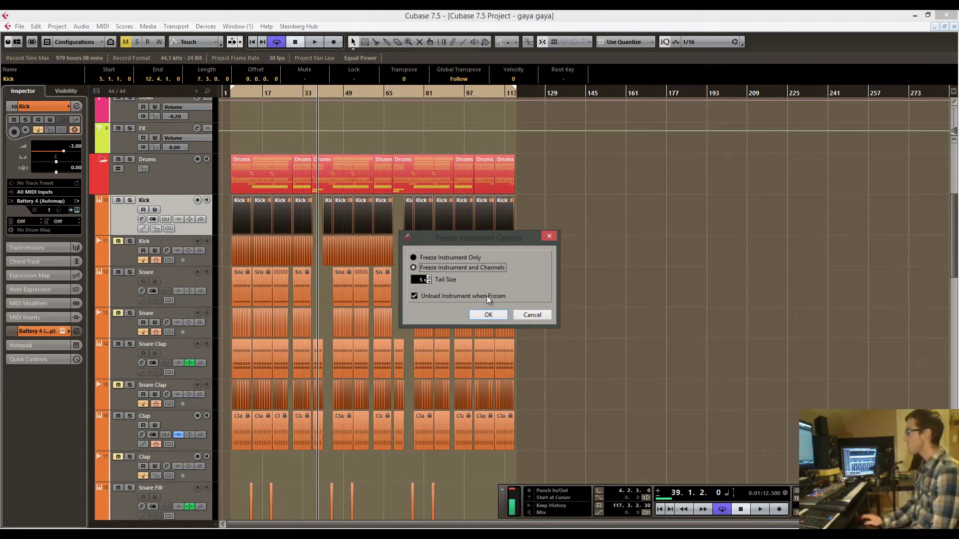
# Confirm the freeze with 'Unload Instrument when Frozen' left ticked.
pyautogui.click(488, 316)
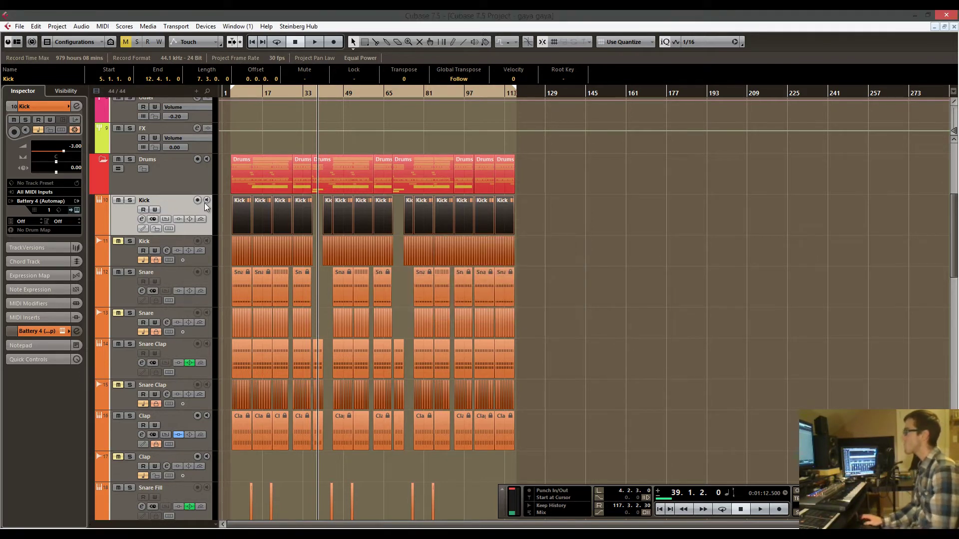
# Turn Cycle on, zoom in to inspect the first frozen Kick parts, then zoom back out.
pyautogui.press('KP_Divide')
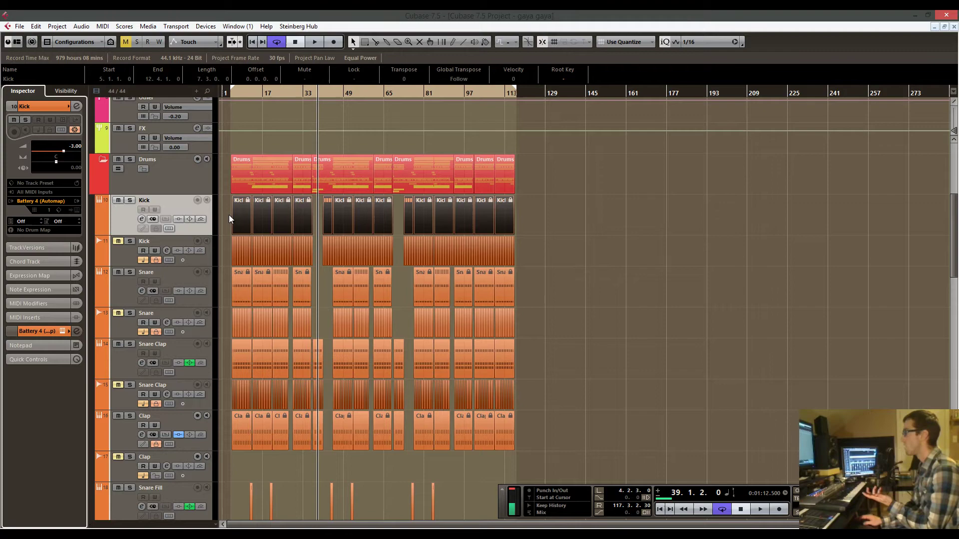
pyautogui.moveTo(238, 90); pyautogui.dragTo(233, 142)
pyautogui.click(303, 215)
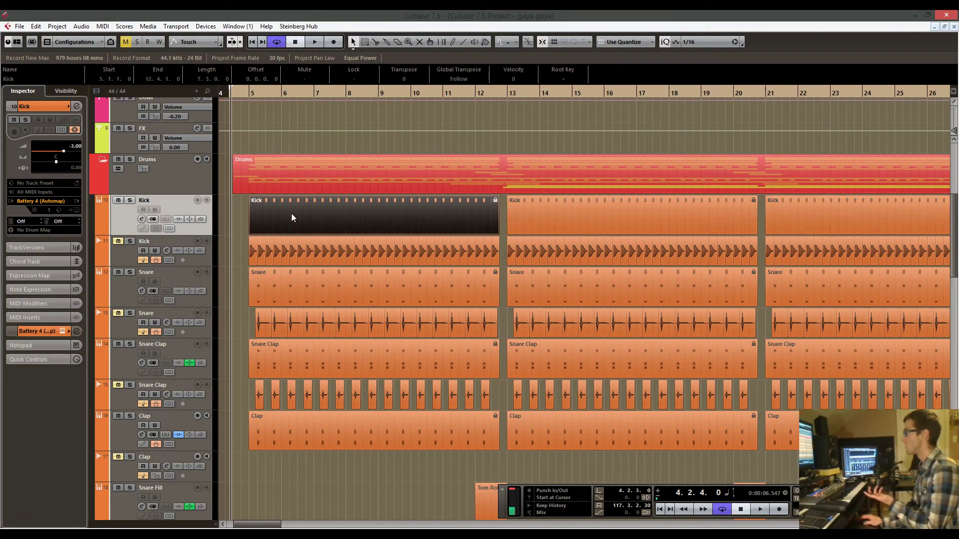
pyautogui.click(238, 218)
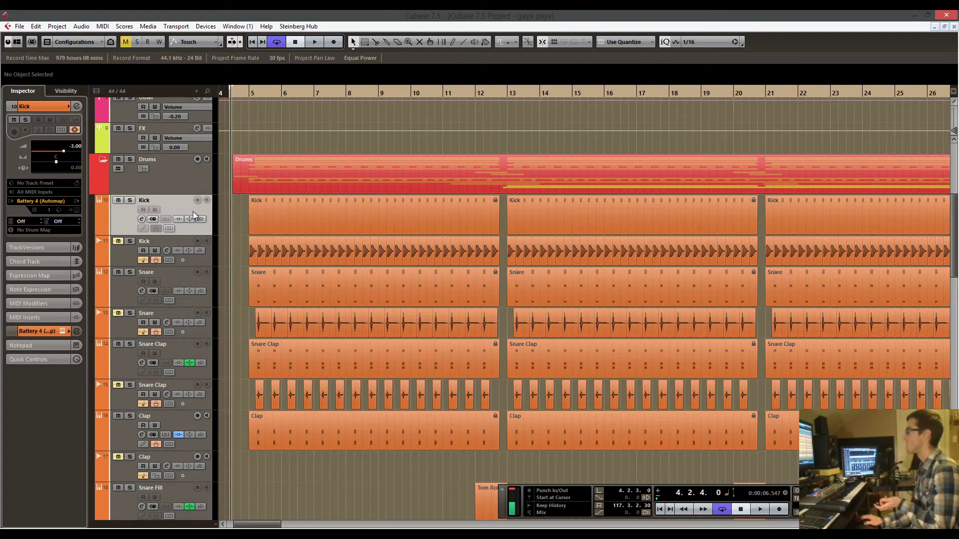
pyautogui.moveTo(244, 95); pyautogui.dragTo(217, 71)
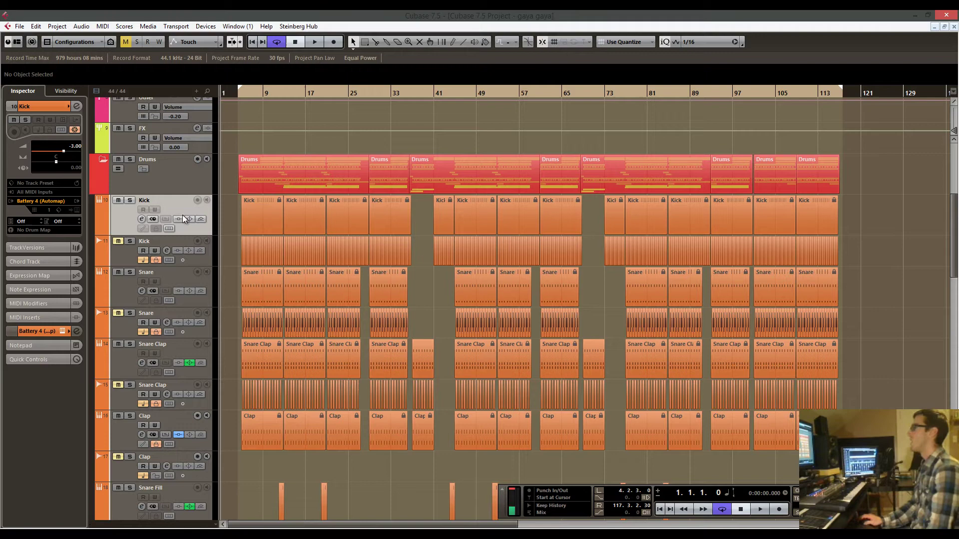
pyautogui.scroll(-4, 280, 223)
pyautogui.scroll(5, 286, 224)
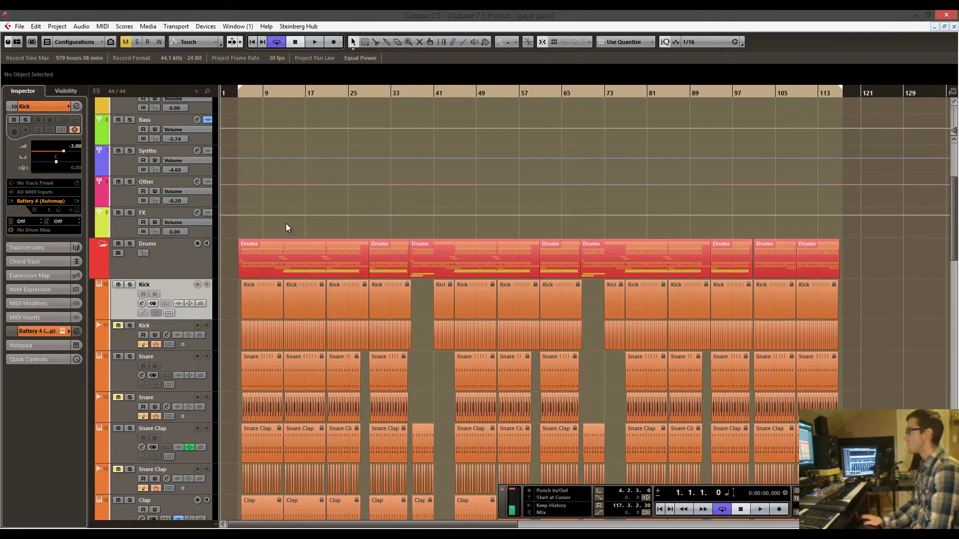
pyautogui.scroll(-3, 285, 224)
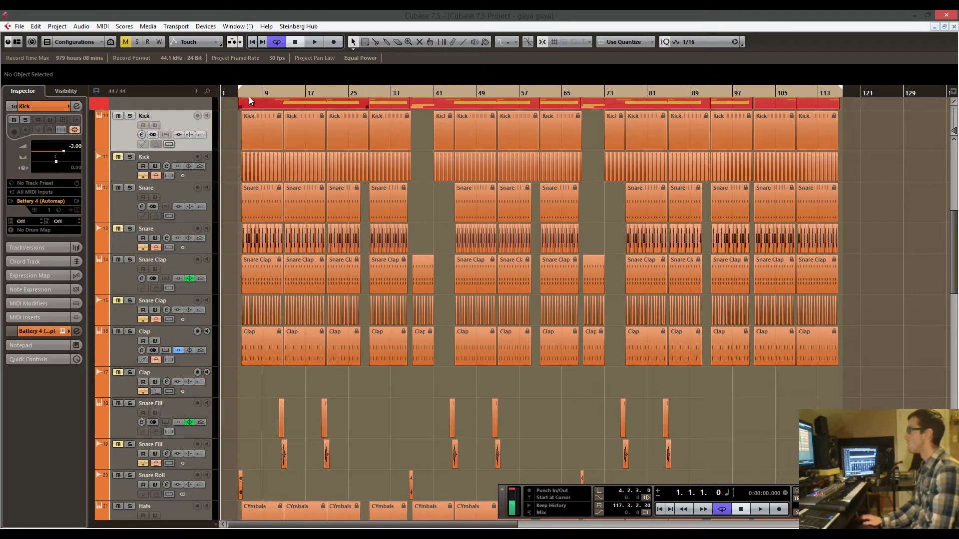
pyautogui.moveTo(233, 94); pyautogui.dragTo(247, 112)
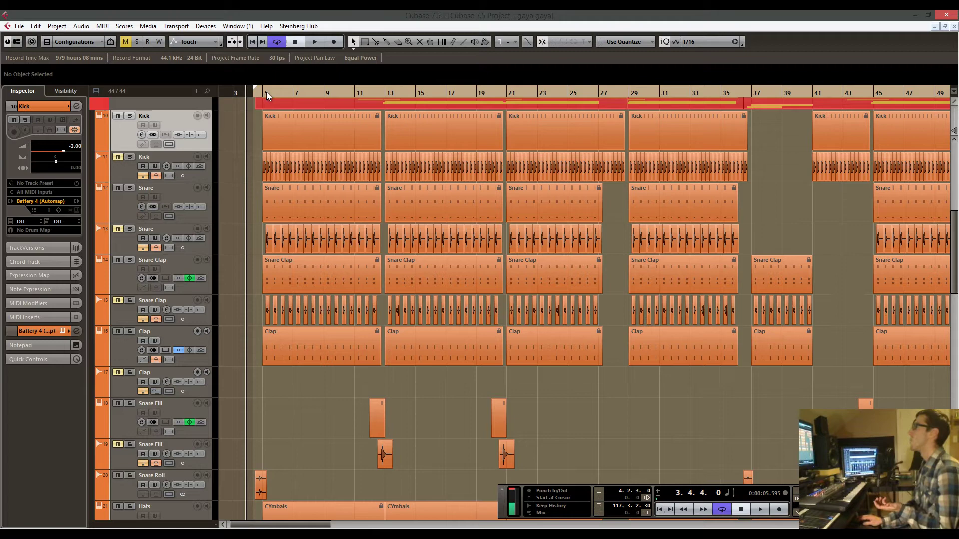
pyautogui.moveTo(266, 92); pyautogui.dragTo(256, 107)
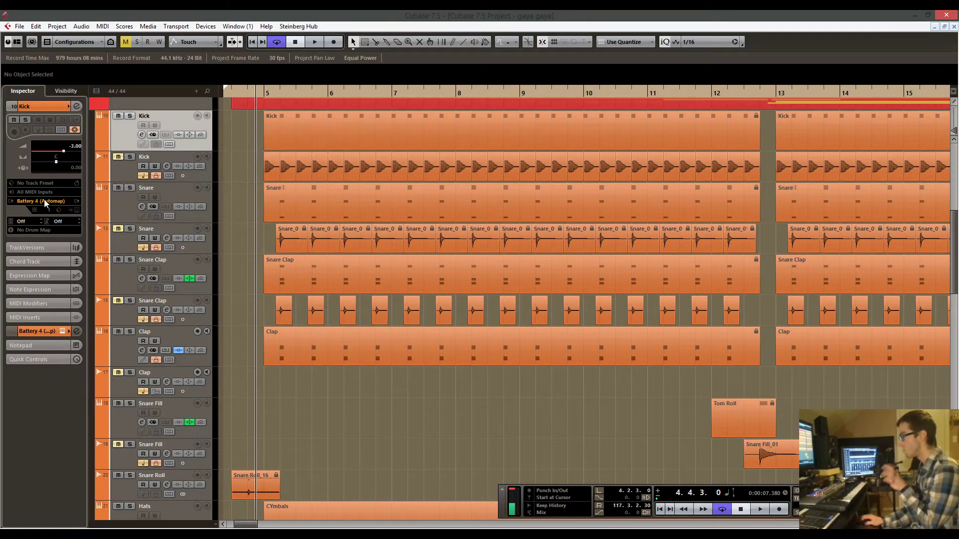
pyautogui.scroll(4, 291, 131)
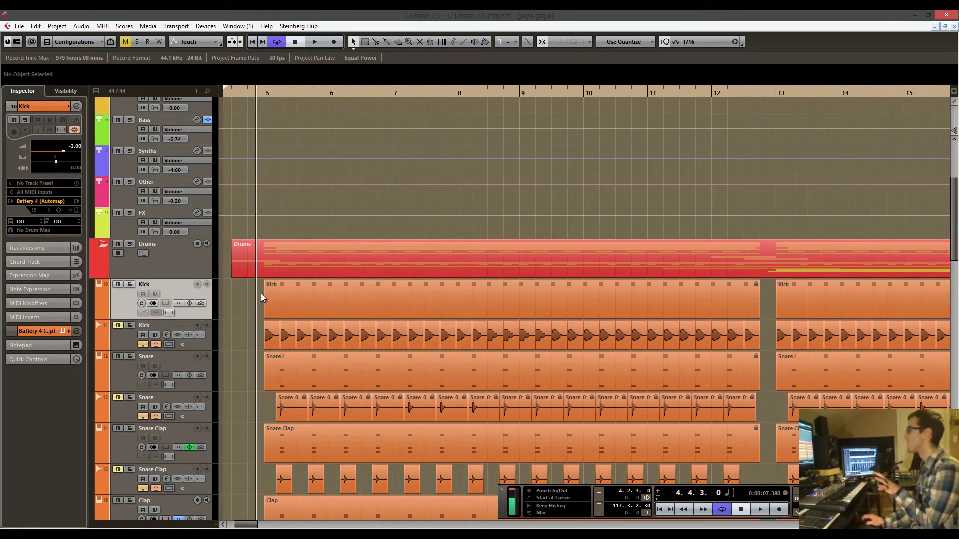
# Unmute the audio Kick track and A/B it against the frozen Kick by soloing each during playback.
pyautogui.click(125, 340)
pyautogui.click(118, 326)
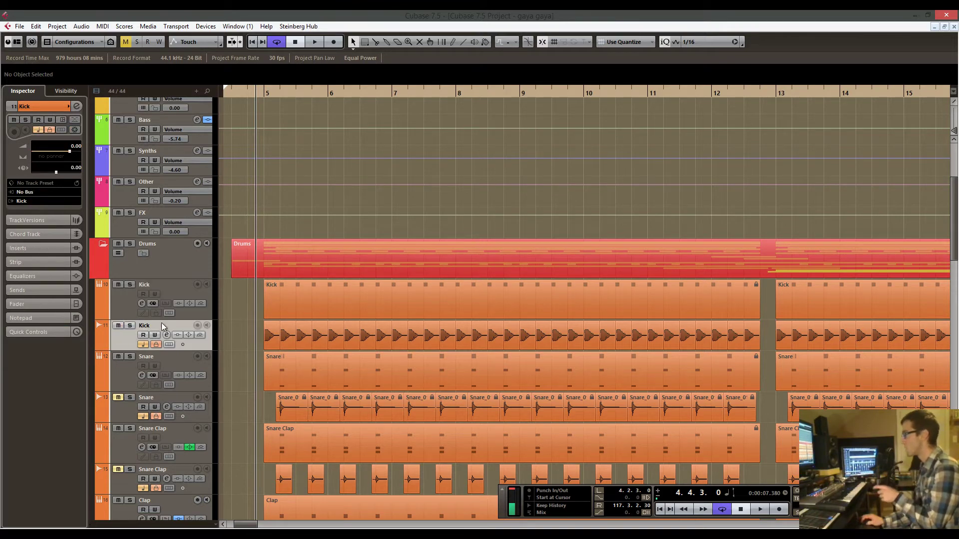
pyautogui.click(129, 325)
pyautogui.click(126, 325)
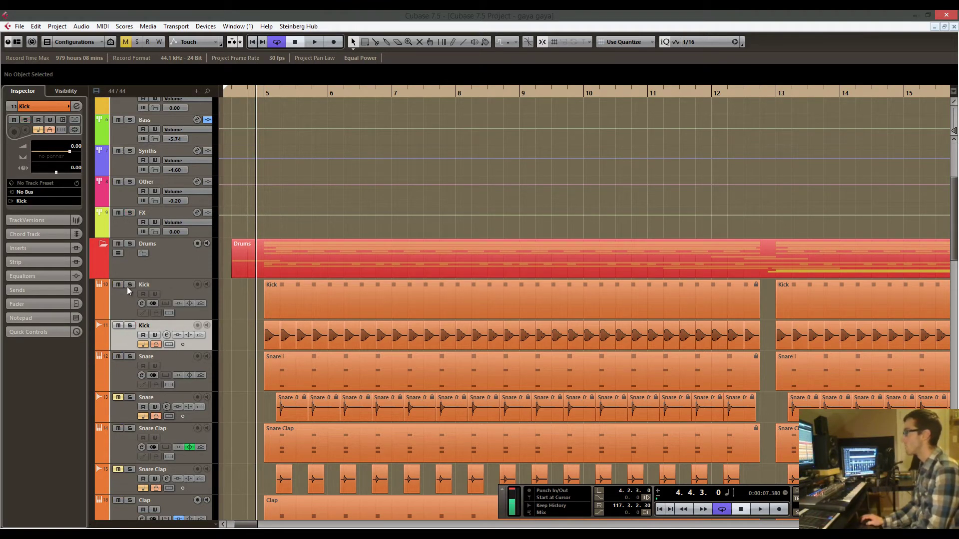
pyautogui.click(129, 284)
pyautogui.moveTo(266, 98); pyautogui.dragTo(259, 109)
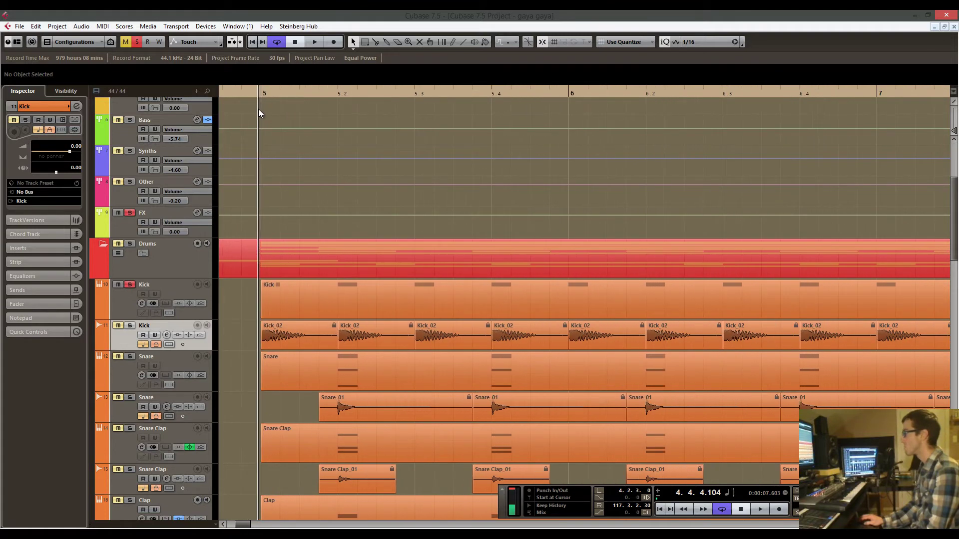
pyautogui.press('space')
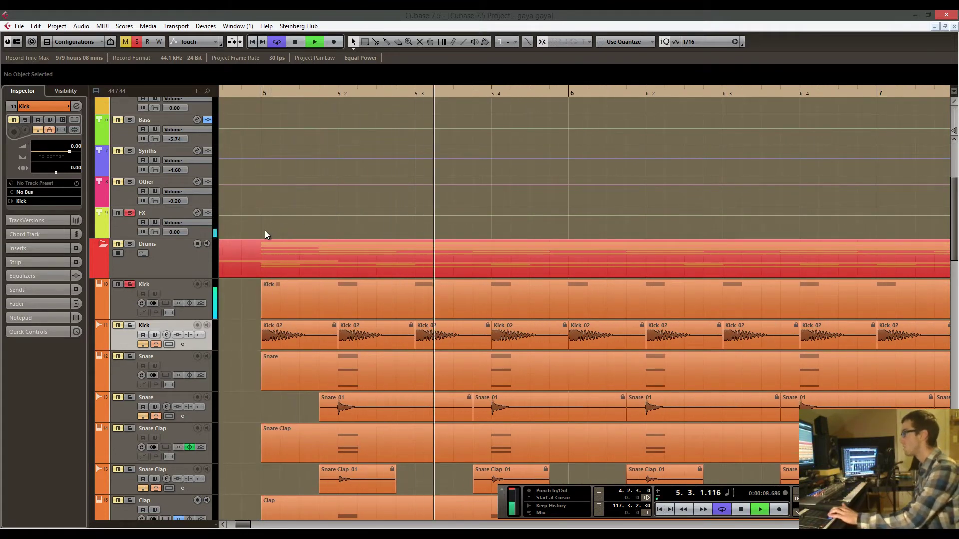
pyautogui.click(130, 326)
pyautogui.click(129, 284)
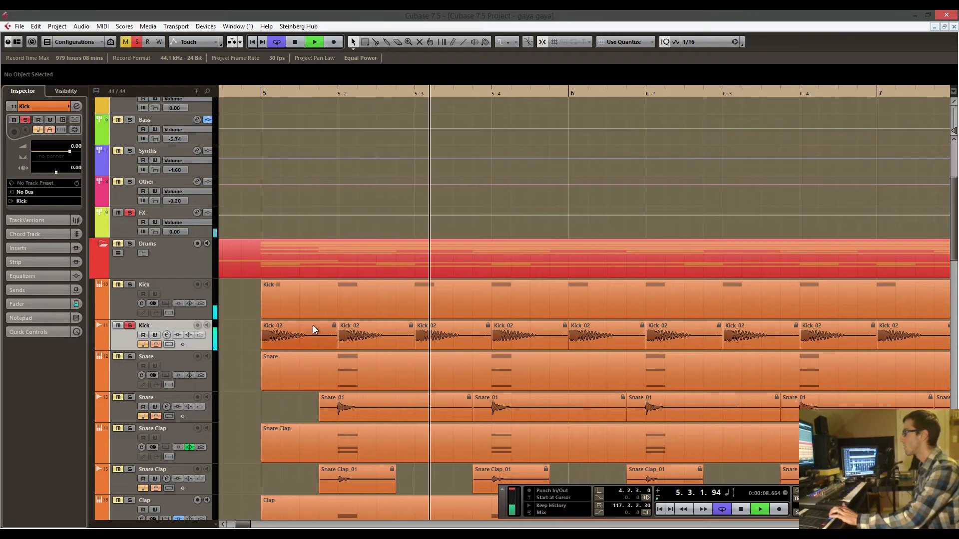
pyautogui.press('space')
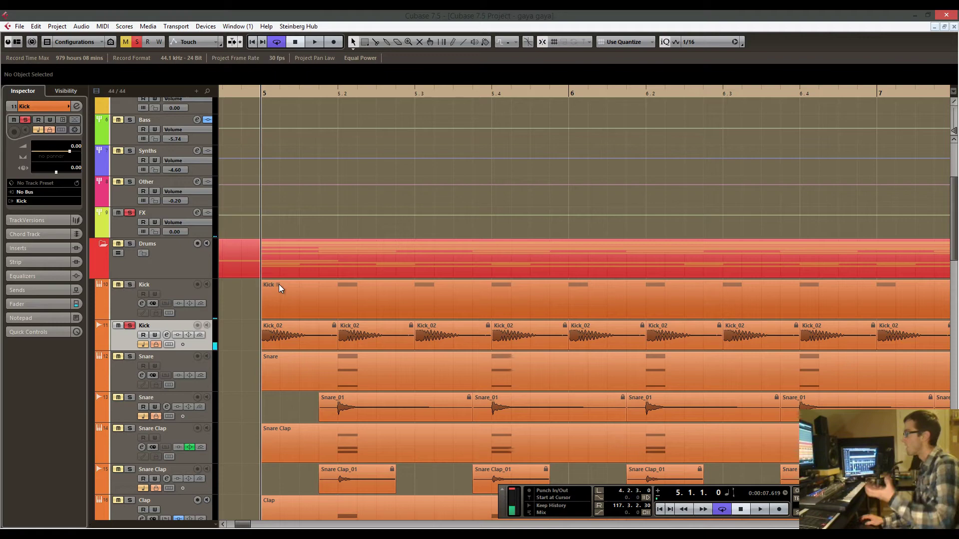
# Select the first Kick_02 audio event and zoom out to view the whole song.
pyautogui.click(291, 335)
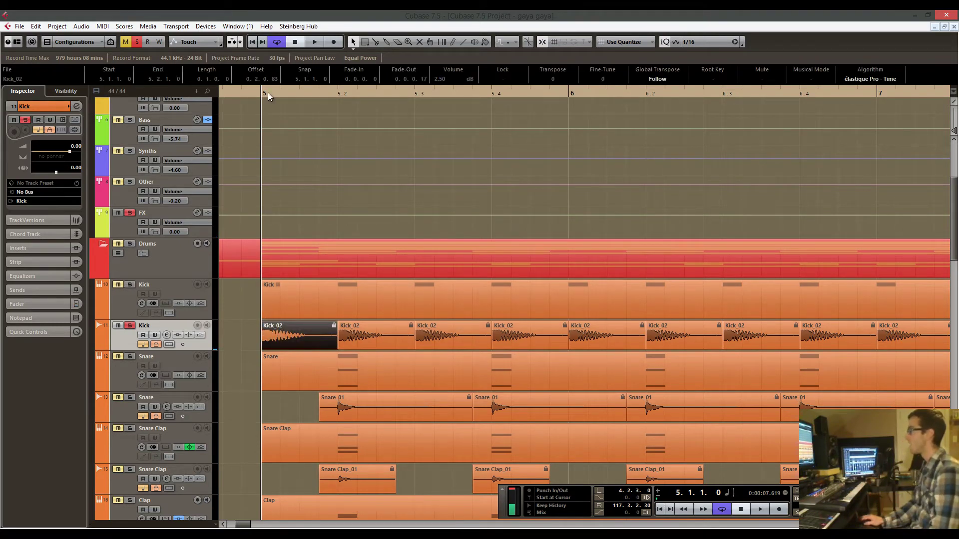
pyautogui.moveTo(267, 91); pyautogui.dragTo(295, 214)
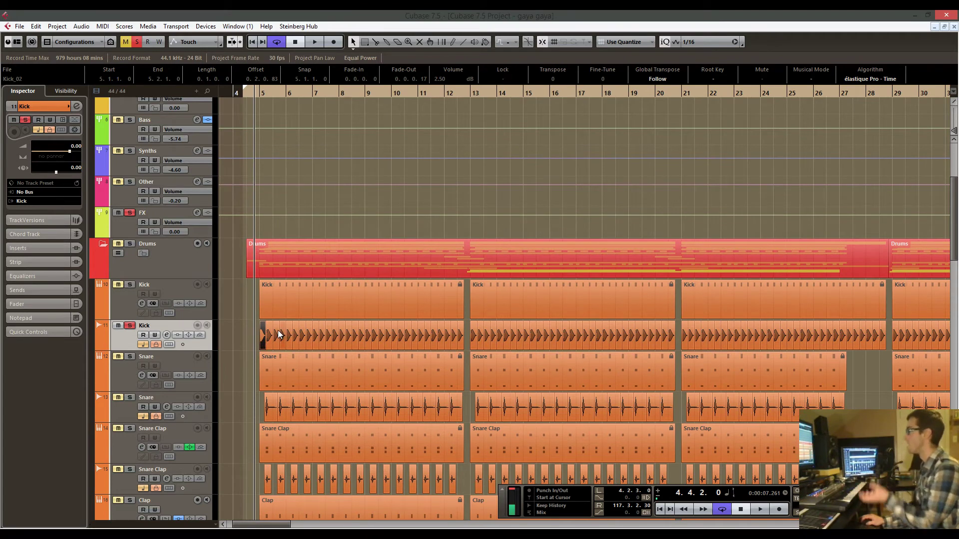
pyautogui.scroll(-2, 301, 340)
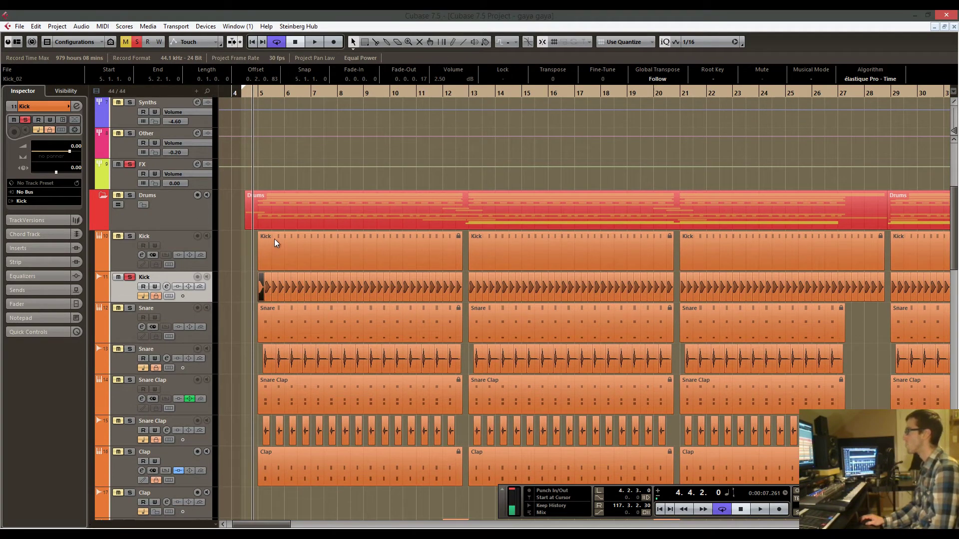
pyautogui.hscroll(3, 524, 257)
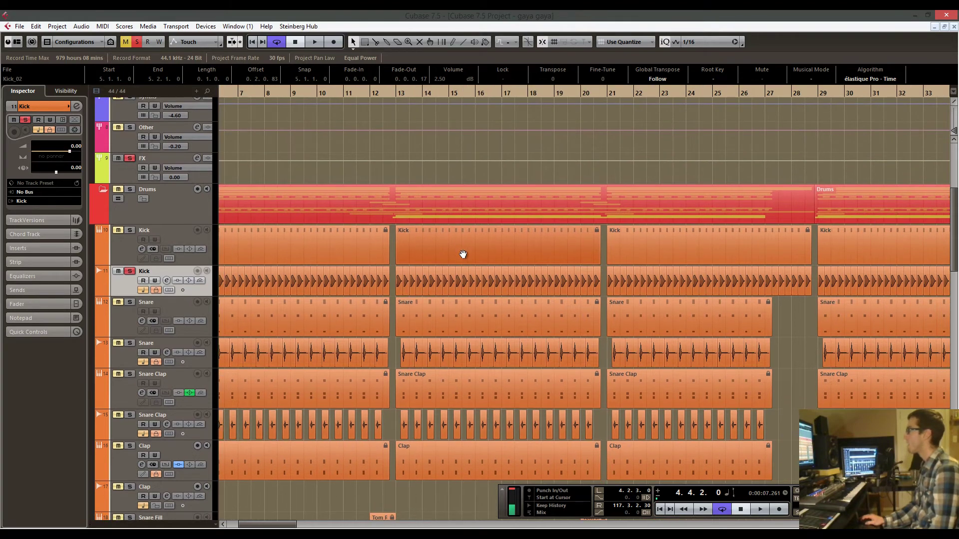
pyautogui.press('g')
pyautogui.press('g')
pyautogui.press('g')
pyautogui.press('g')
pyautogui.press('g')
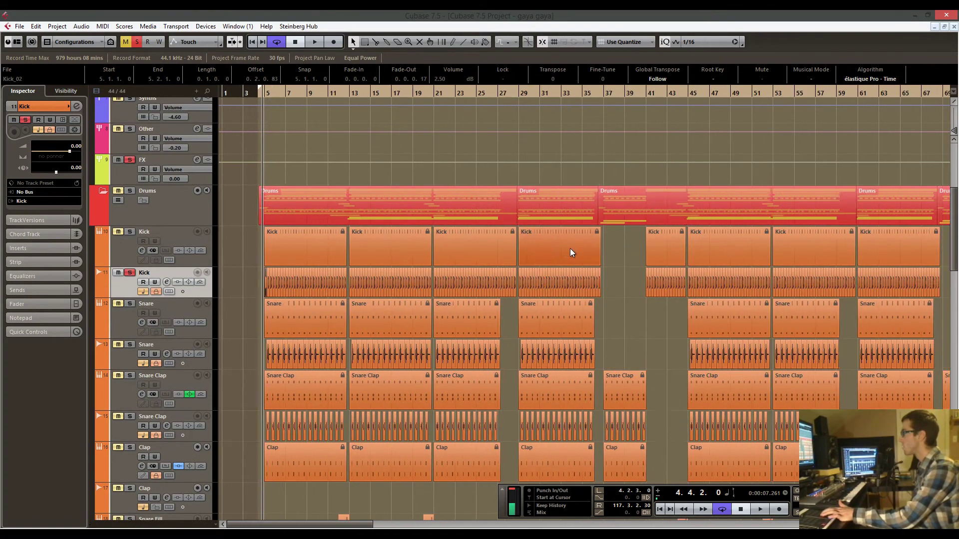
pyautogui.press('g')
pyautogui.press('g')
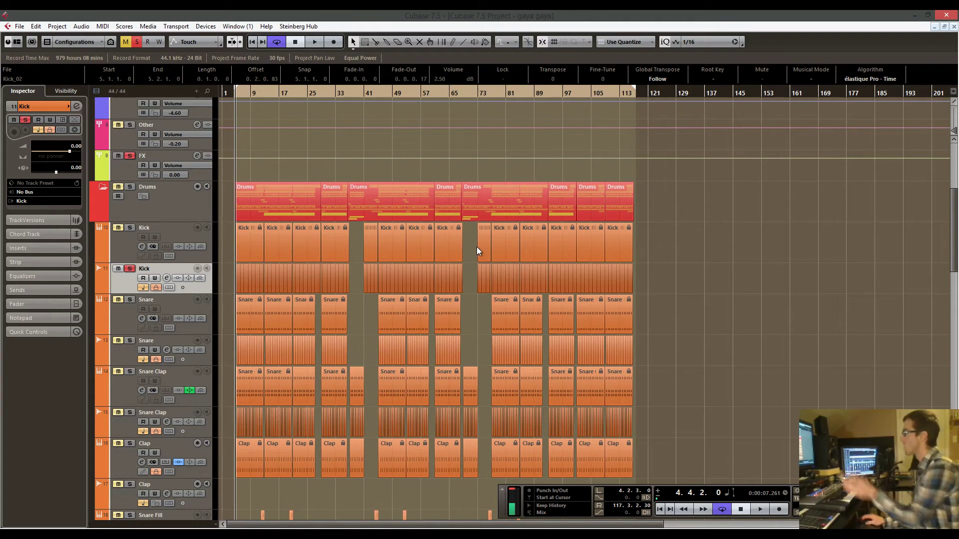
# Take solo off the audio Kick track and mute the original Kick MIDI track.
pyautogui.moveTo(235, 99); pyautogui.dragTo(232, 126)
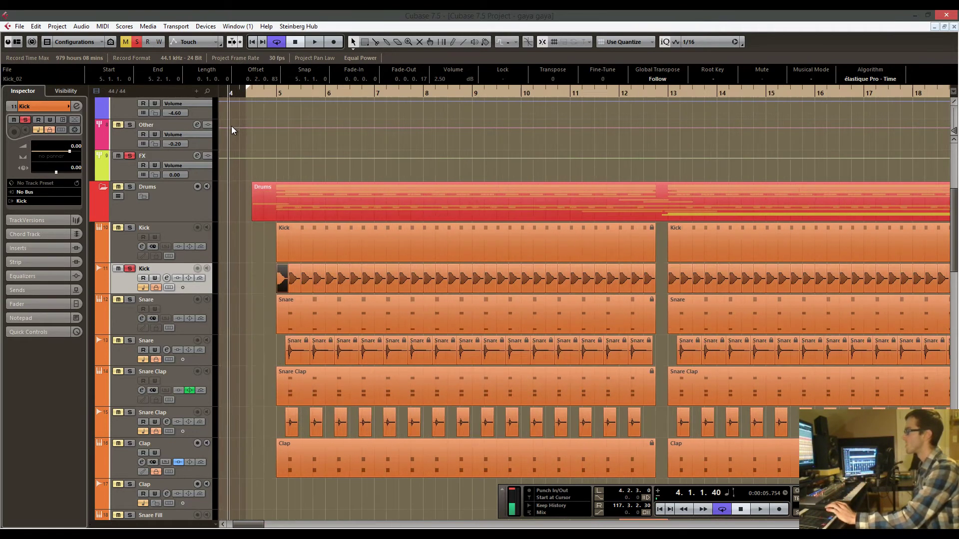
pyautogui.click(311, 137)
pyautogui.scroll(2, 332, 282)
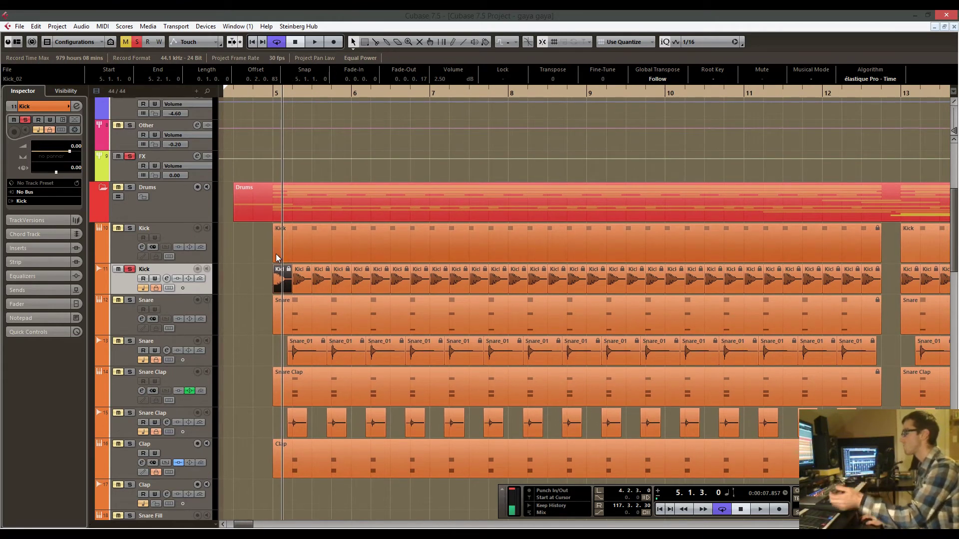
pyautogui.click(128, 242)
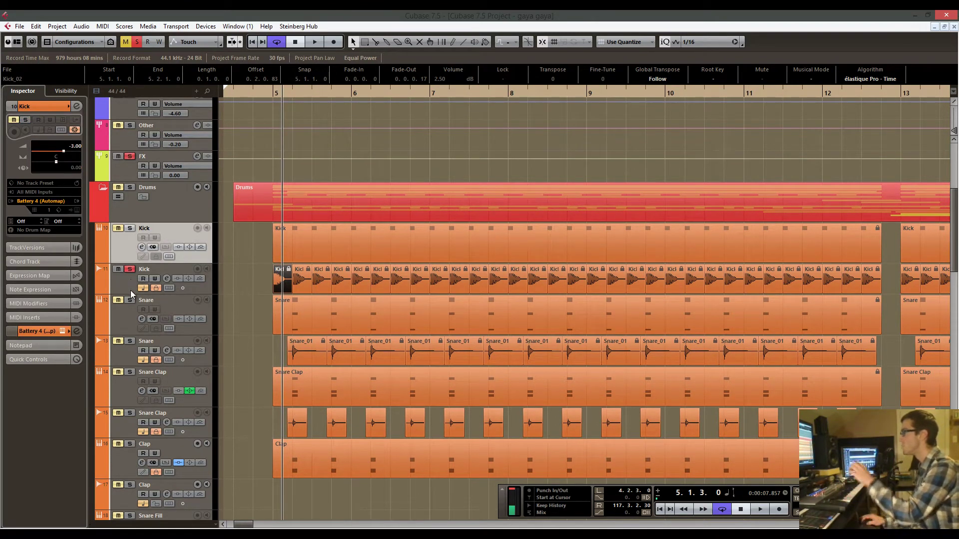
pyautogui.click(124, 280)
pyautogui.click(128, 250)
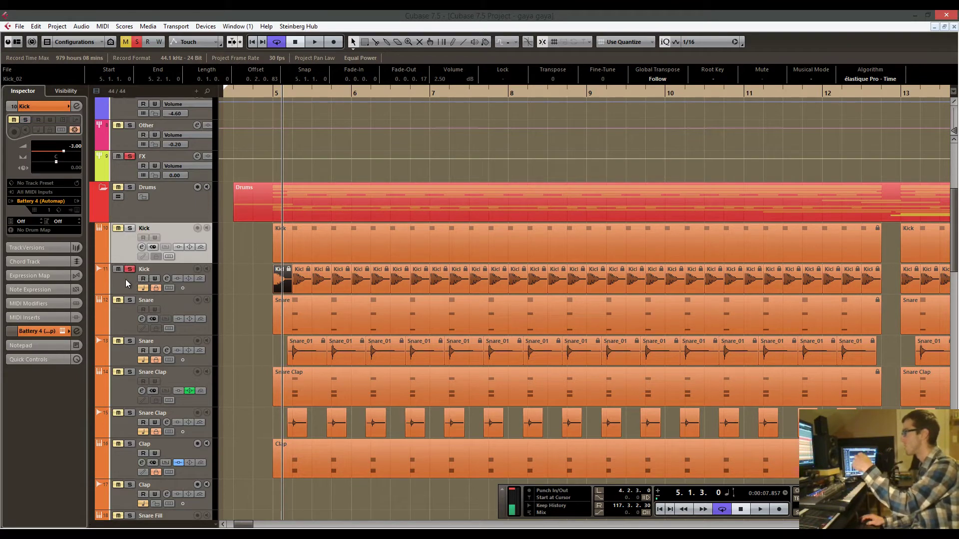
pyautogui.click(125, 280)
pyautogui.click(130, 270)
pyautogui.click(118, 228)
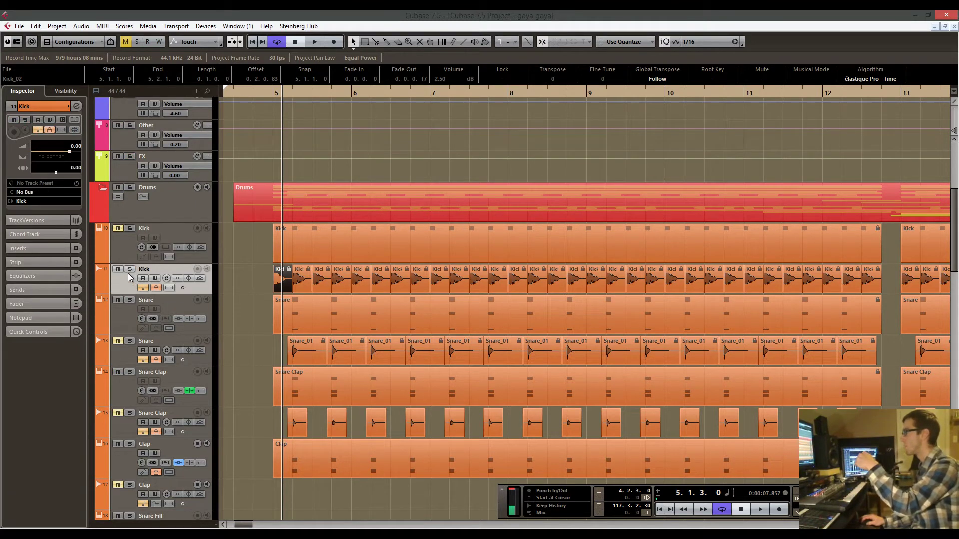
# Unfreeze the Kick MIDI track's instrument, confirming the prompt with Enter.
pyautogui.click(125, 247)
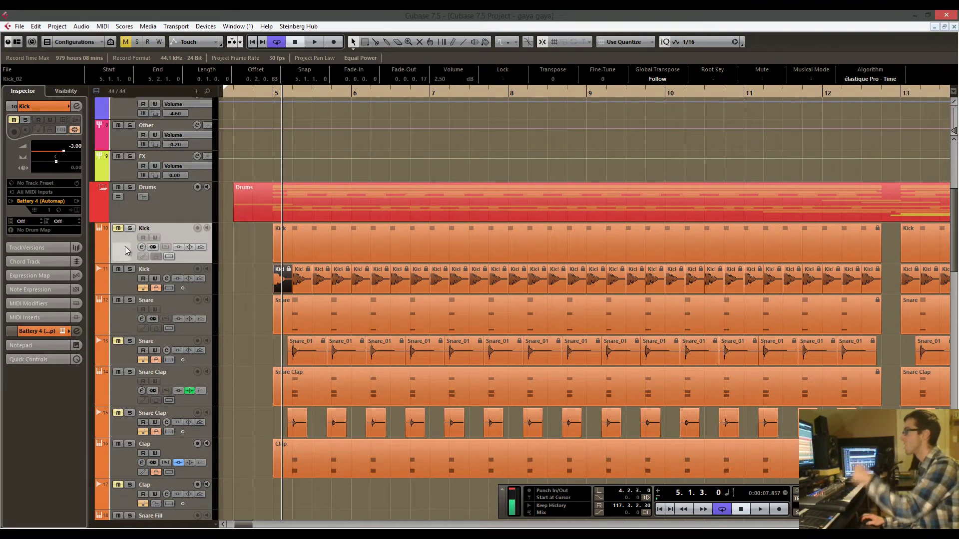
pyautogui.rightClick(129, 240)
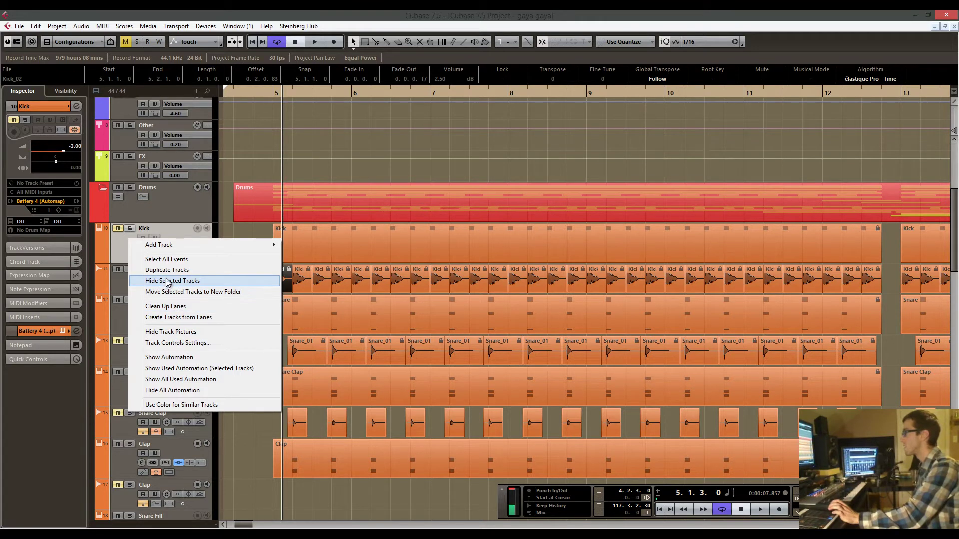
pyautogui.click(181, 223)
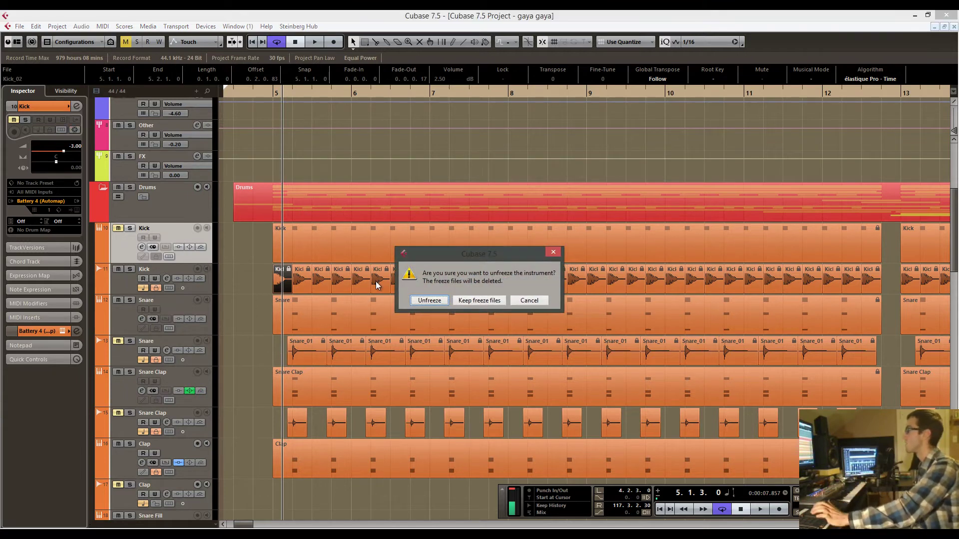
pyautogui.press('Return')
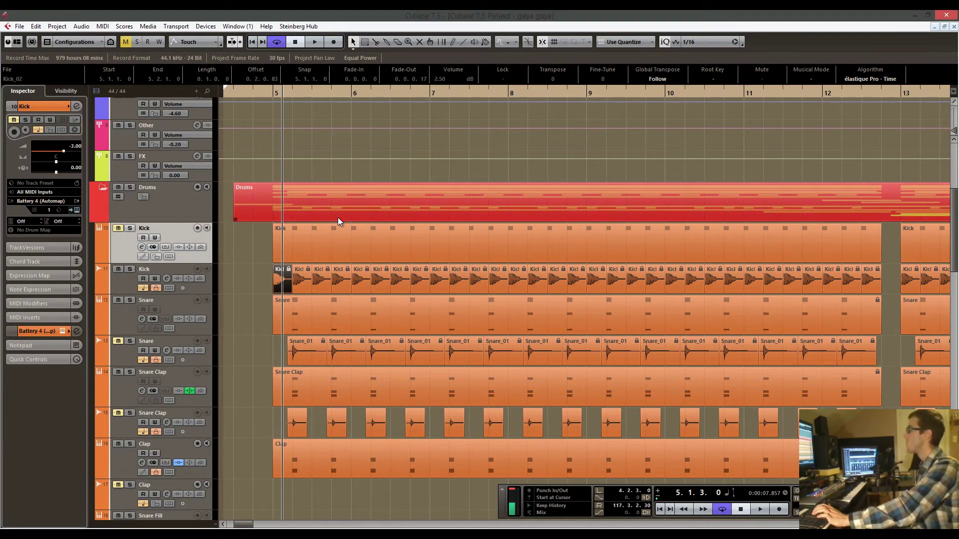
# Delete the Kick MIDI track with Remove Selected Tracks.
pyautogui.rightClick(132, 238)
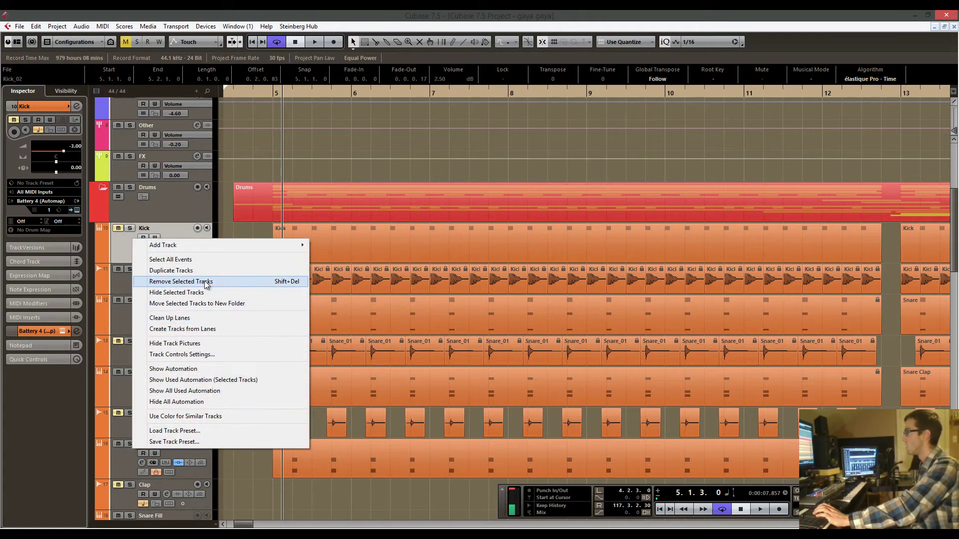
pyautogui.click(205, 282)
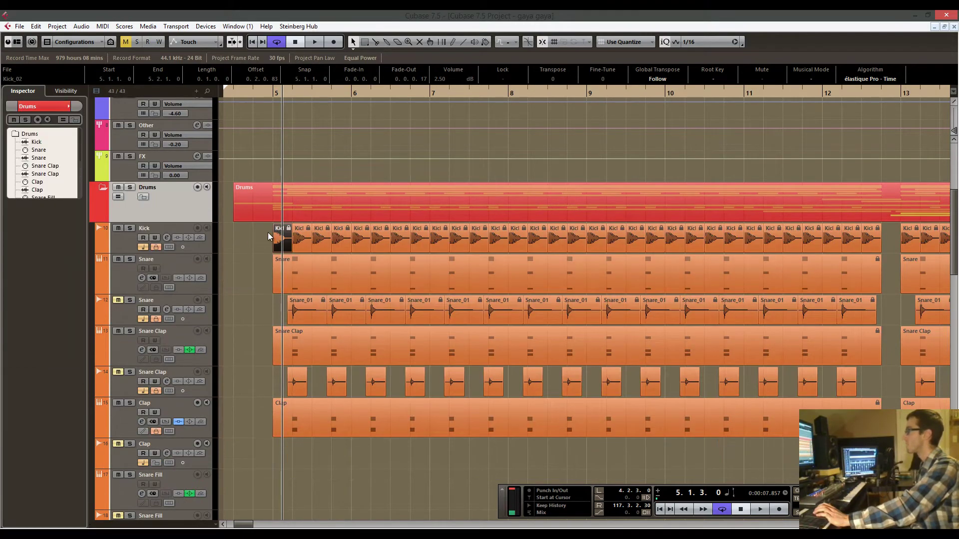
pyautogui.moveTo(268, 92); pyautogui.dragTo(265, 81)
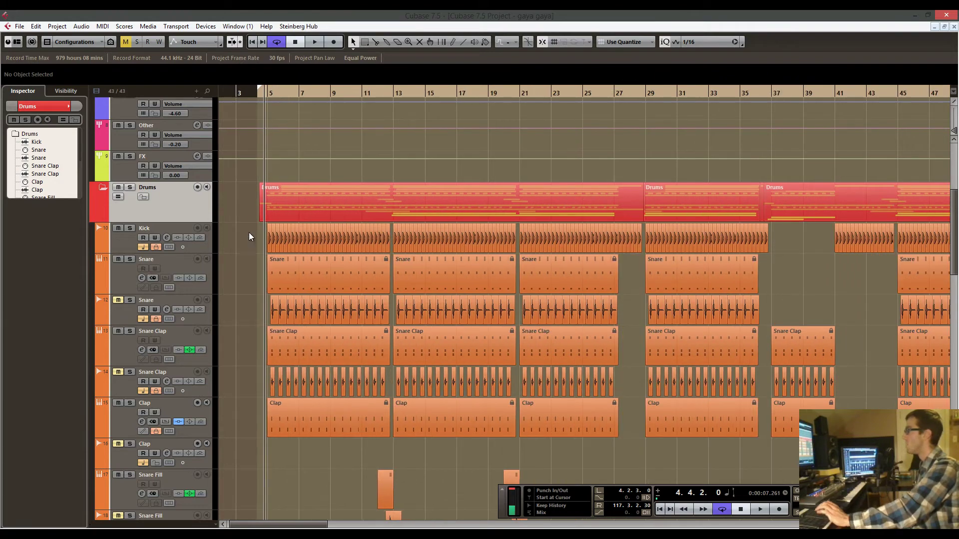
# Select the Snare MIDI track and unfreeze its instrument.
pyautogui.click(122, 310)
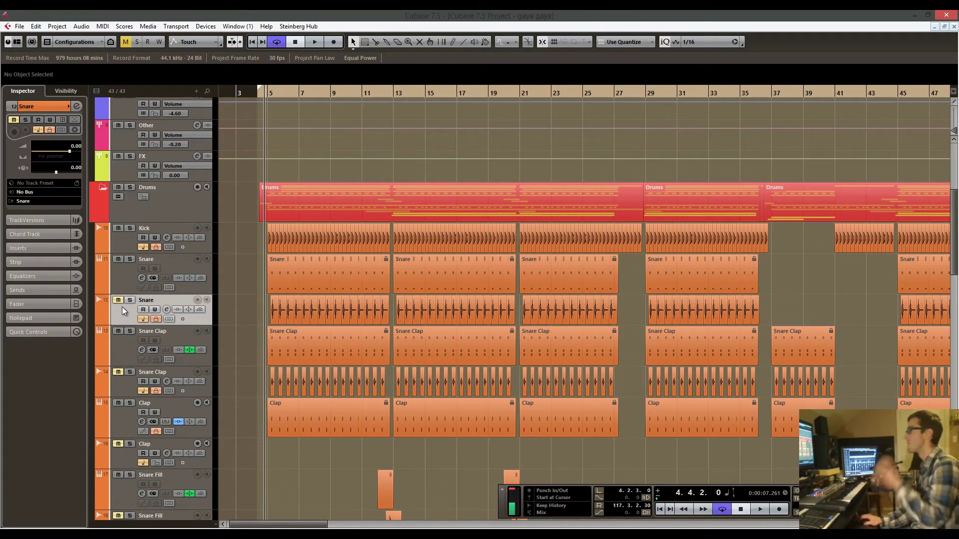
pyautogui.moveTo(92, 203); pyautogui.dragTo(107, 213)
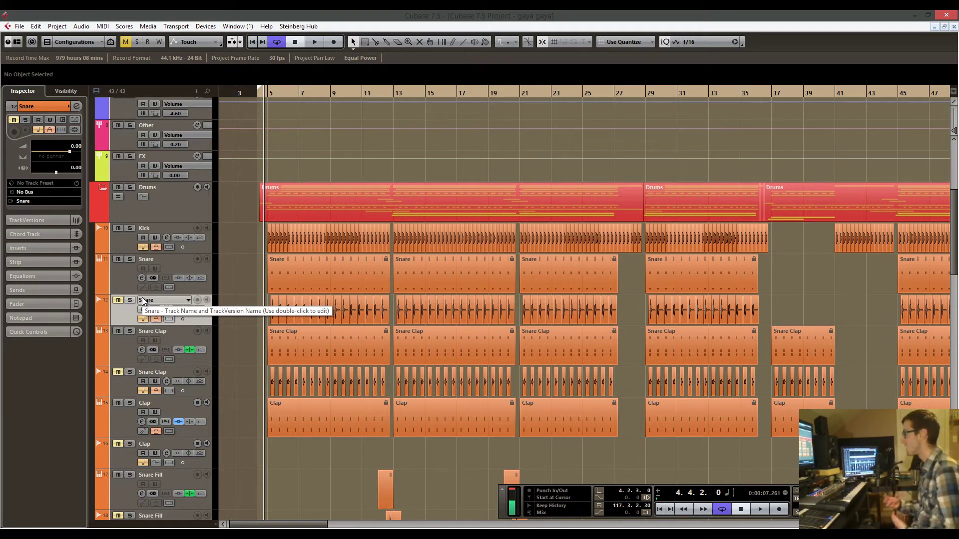
pyautogui.click(269, 235)
pyautogui.moveTo(273, 94); pyautogui.dragTo(223, 230)
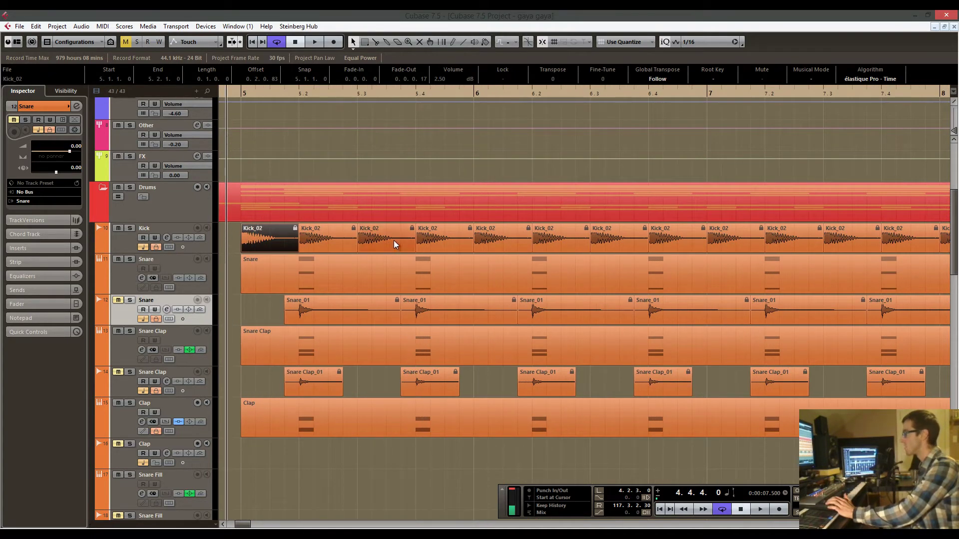
pyautogui.click(136, 239)
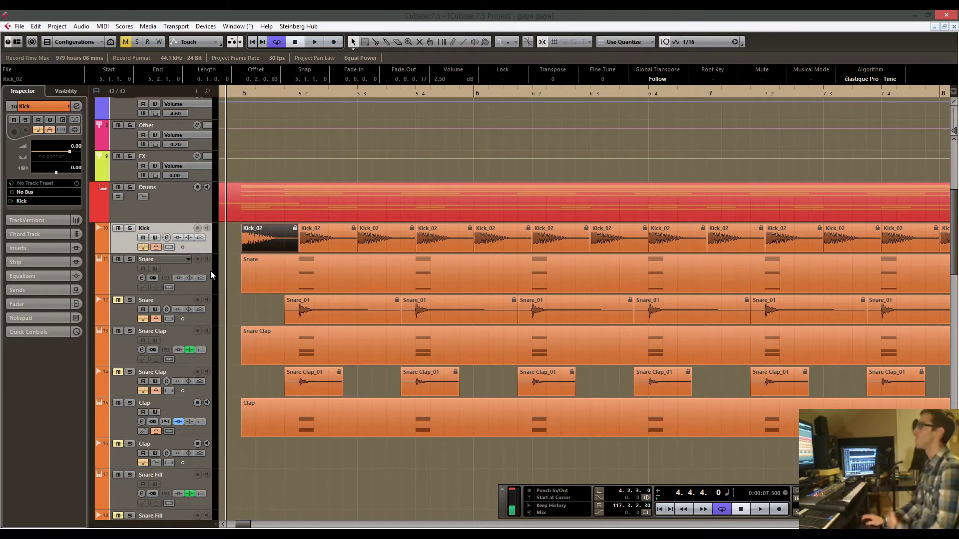
pyautogui.click(133, 277)
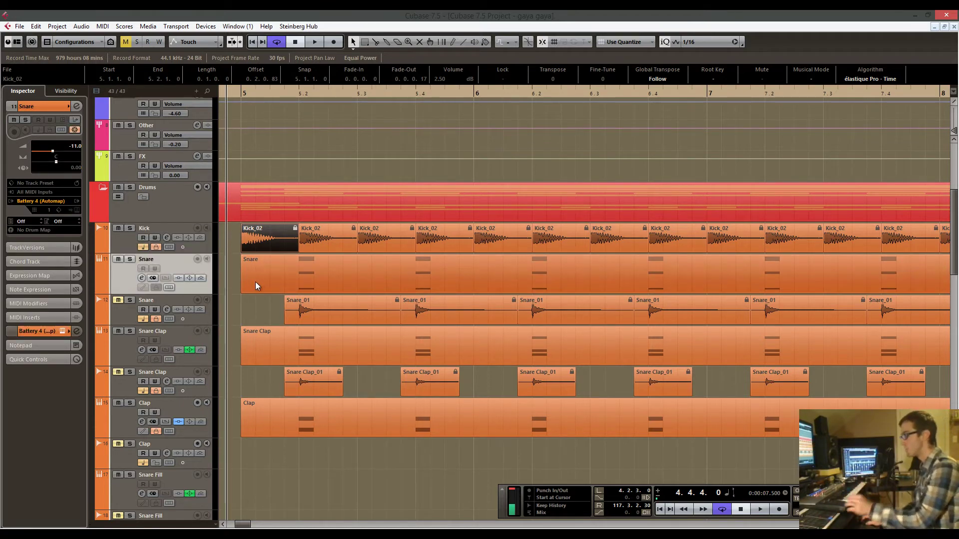
pyautogui.click(122, 273)
pyautogui.click(424, 301)
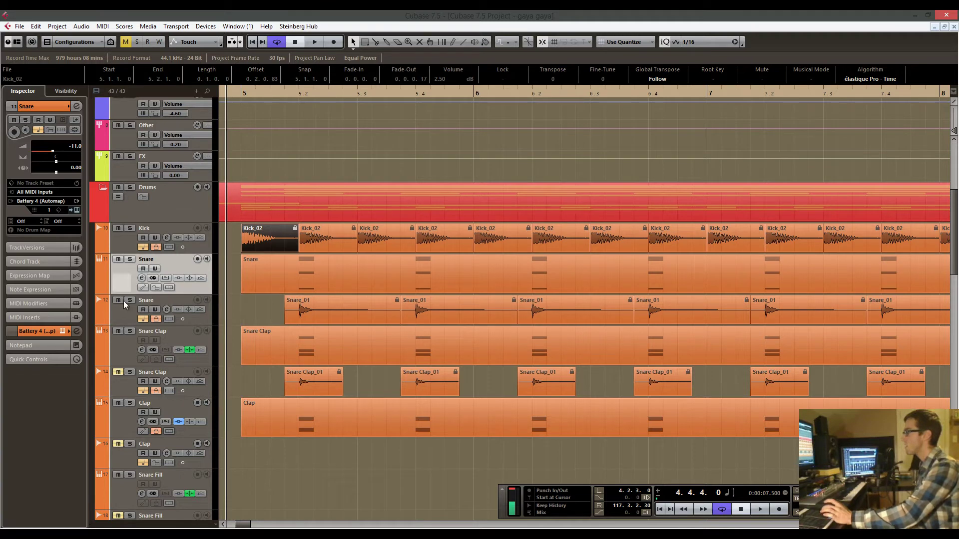
# Remove the Snare MIDI track via Remove Selected Tracks, then zoom out on the ruler.
pyautogui.rightClick(129, 273)
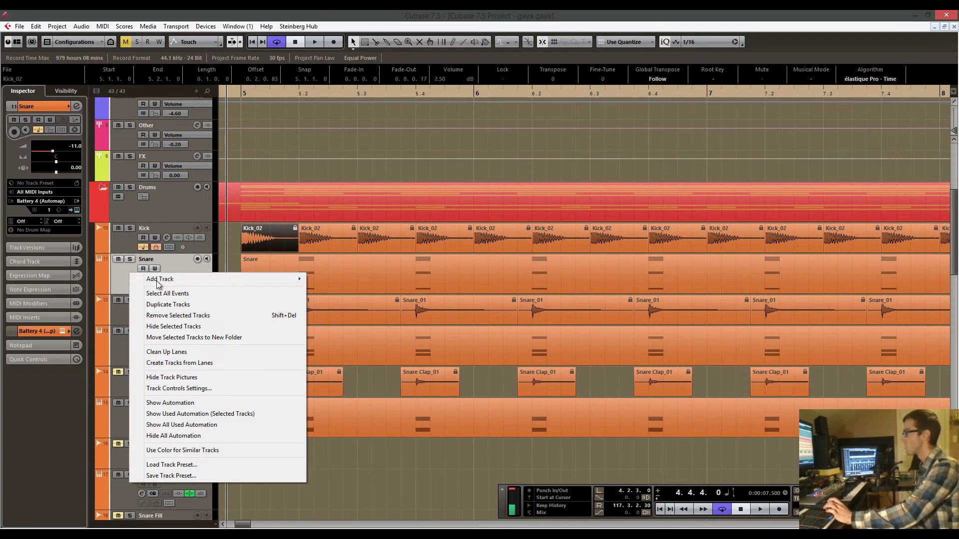
pyautogui.click(178, 316)
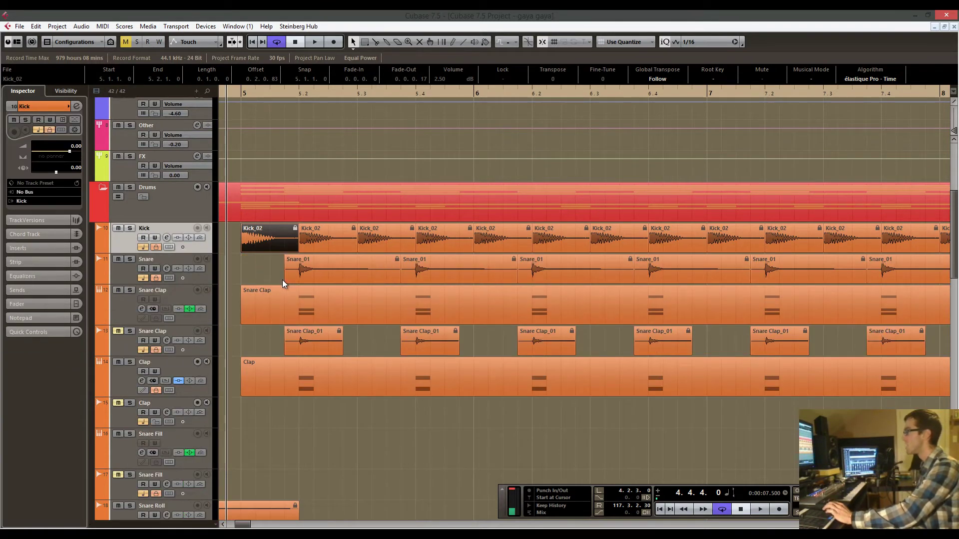
pyautogui.moveTo(257, 97); pyautogui.dragTo(236, 69)
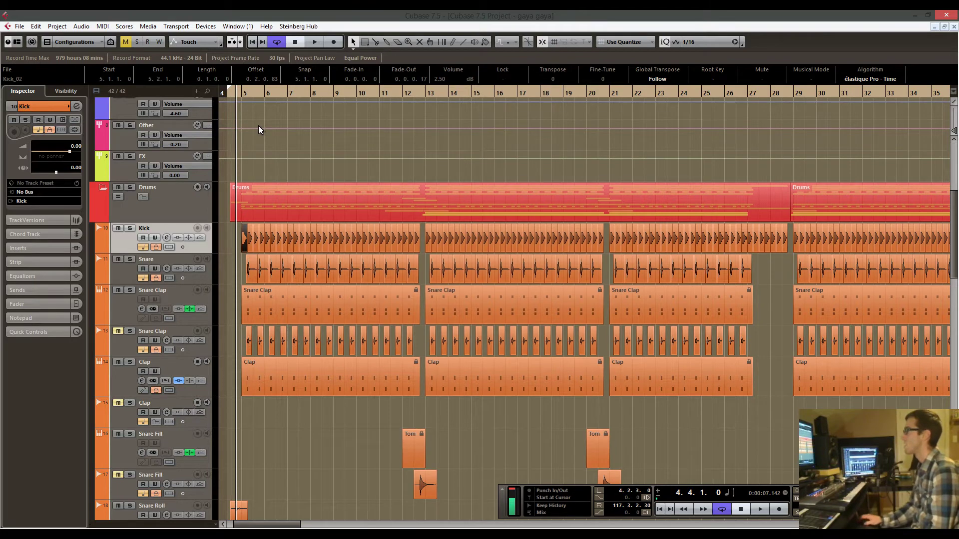
pyautogui.scroll(-3, 265, 135)
pyautogui.click(116, 230)
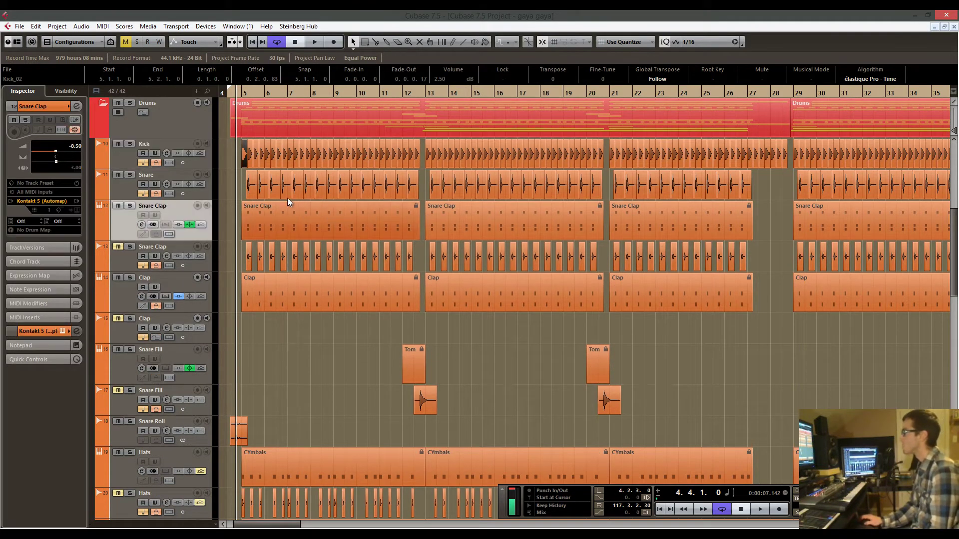
pyautogui.scroll(3, 310, 210)
pyautogui.scroll(-3, 310, 211)
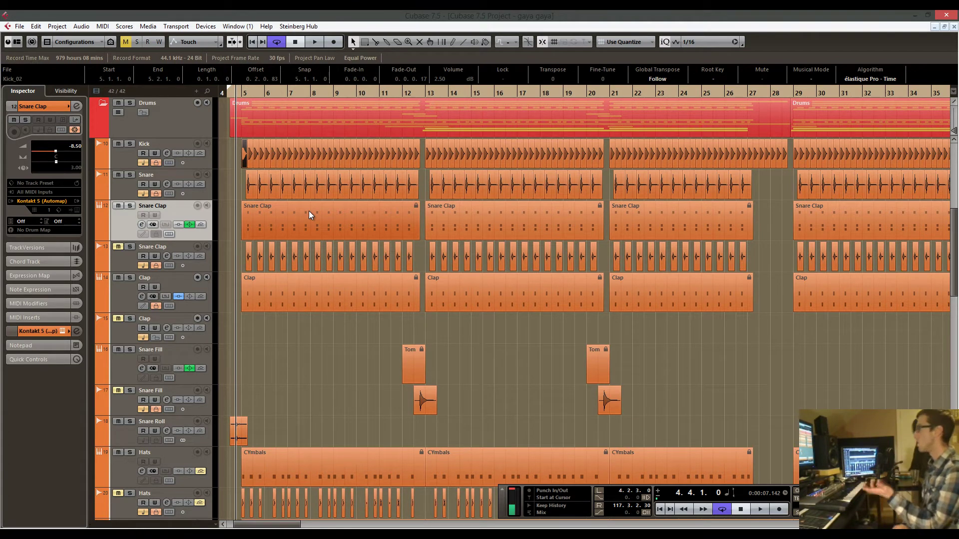
pyautogui.click(125, 160)
pyautogui.click(124, 231)
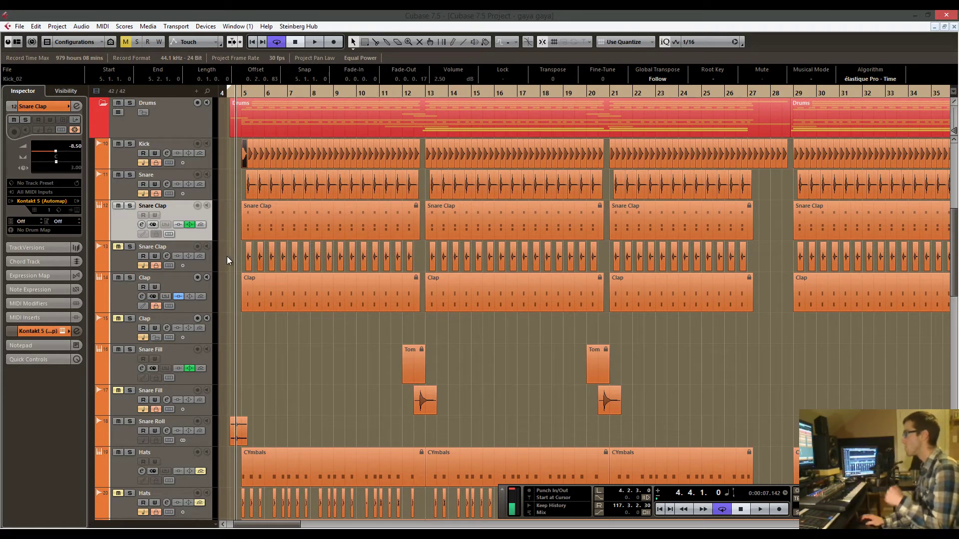
pyautogui.click(128, 261)
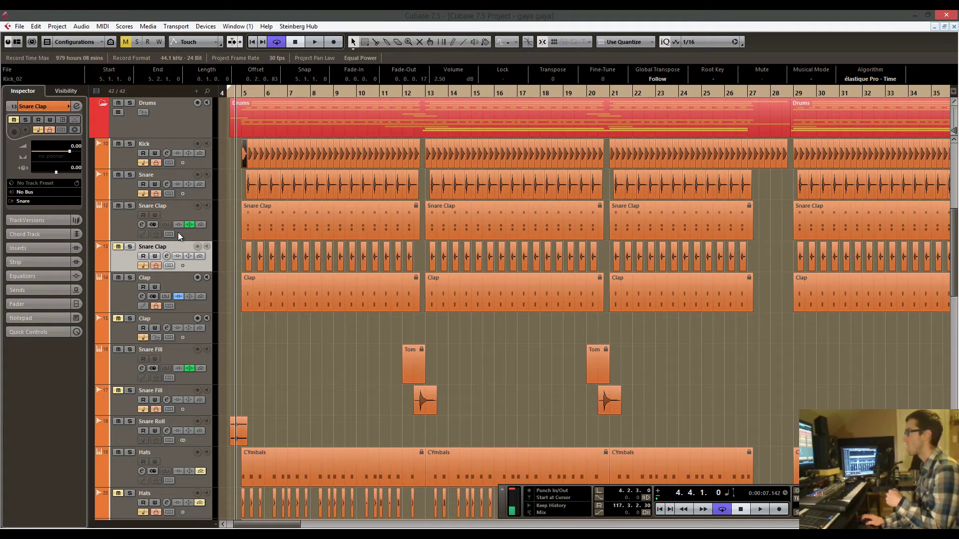
pyautogui.click(123, 223)
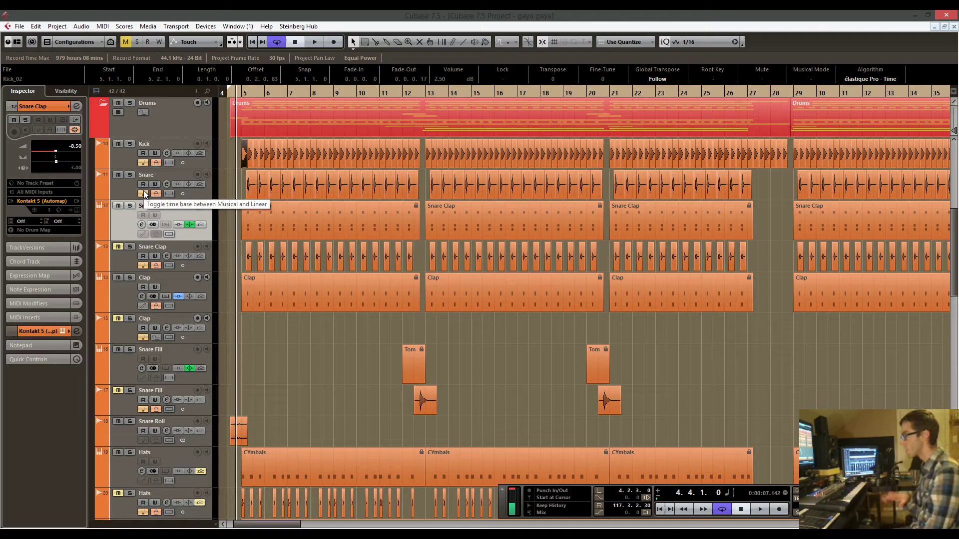
# Scroll through the drum tracks, select Snare Fill, then deselect all events.
pyautogui.scroll(-3, 228, 193)
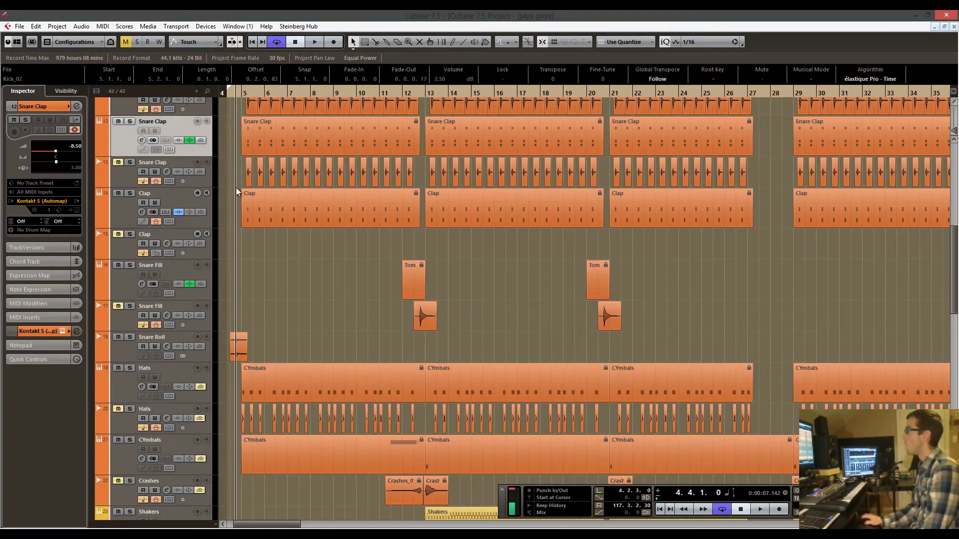
pyautogui.scroll(2, 266, 145)
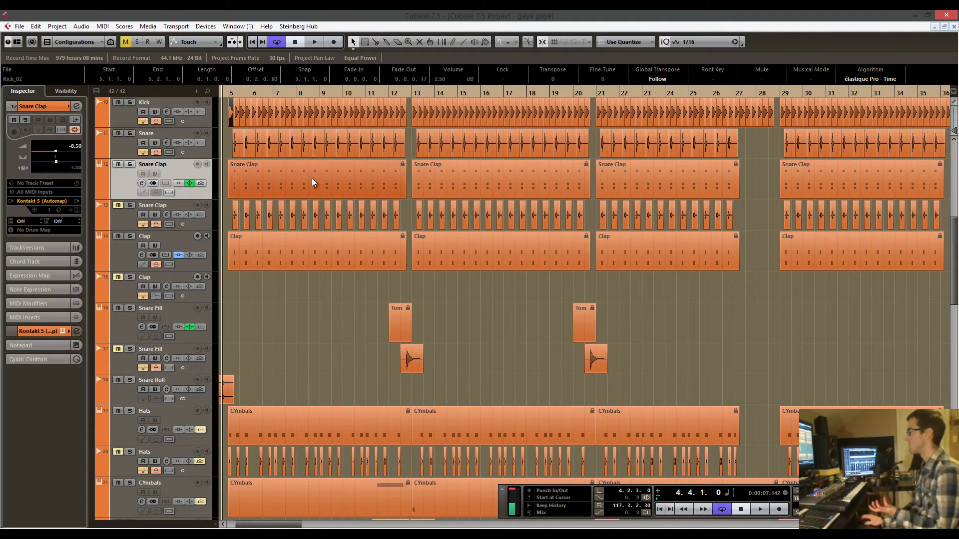
pyautogui.scroll(-2, 311, 200)
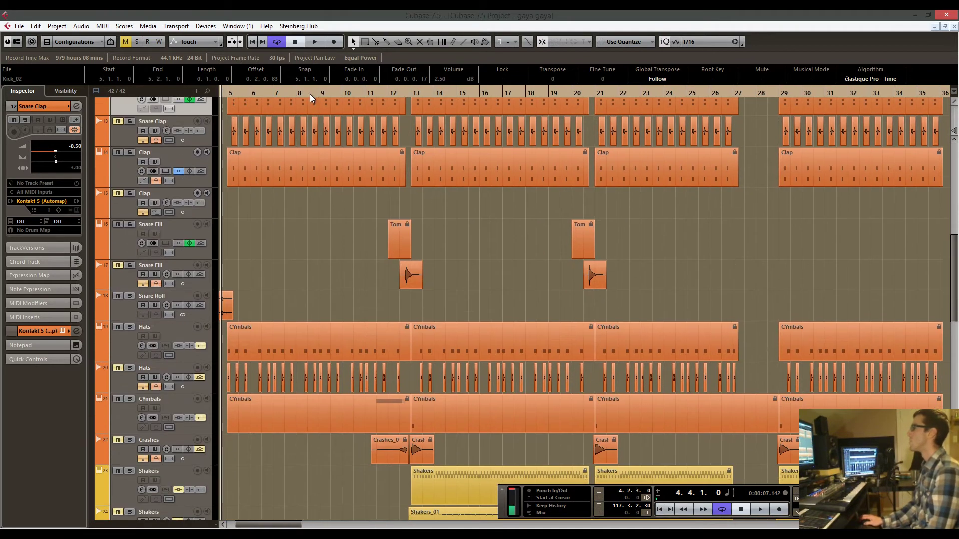
pyautogui.scroll(4, 322, 174)
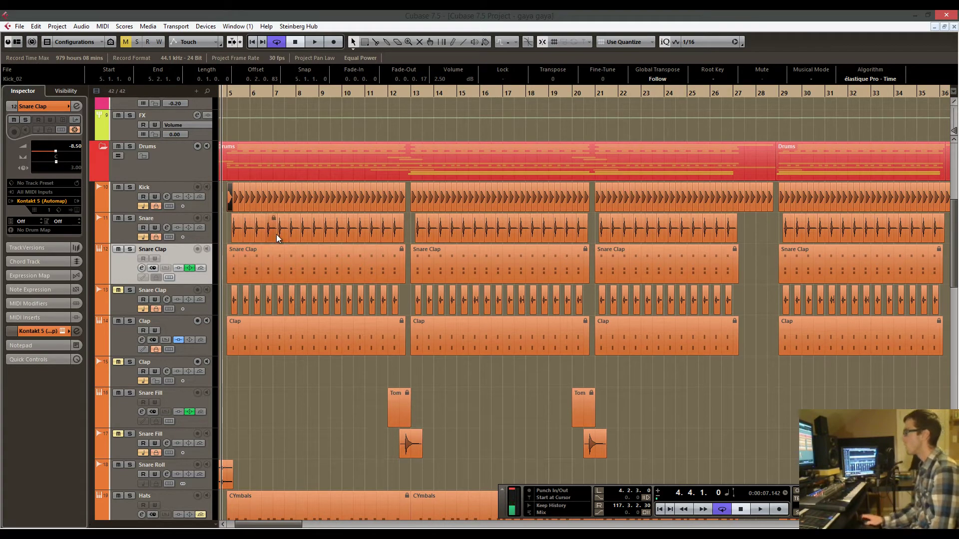
pyautogui.scroll(-3, 283, 236)
pyautogui.scroll(-3, 294, 260)
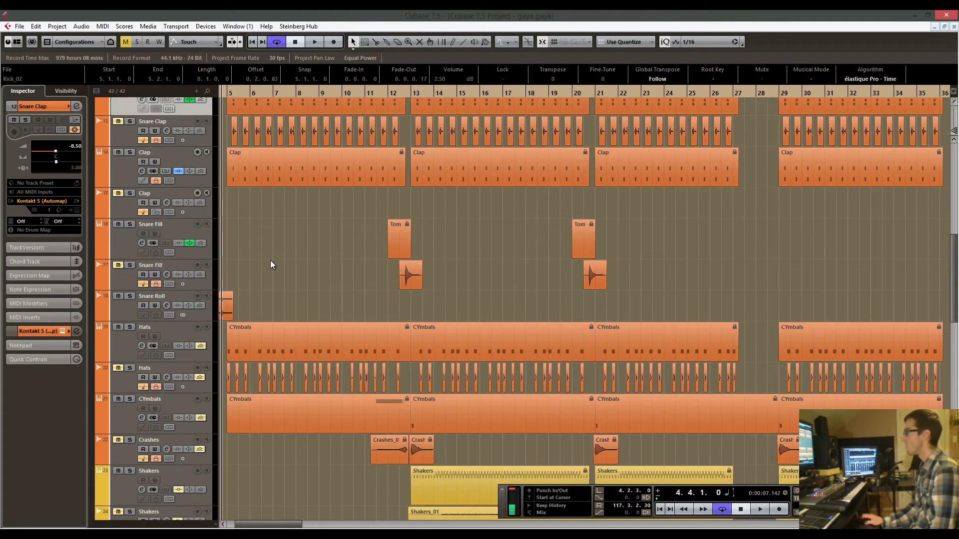
pyautogui.click(126, 282)
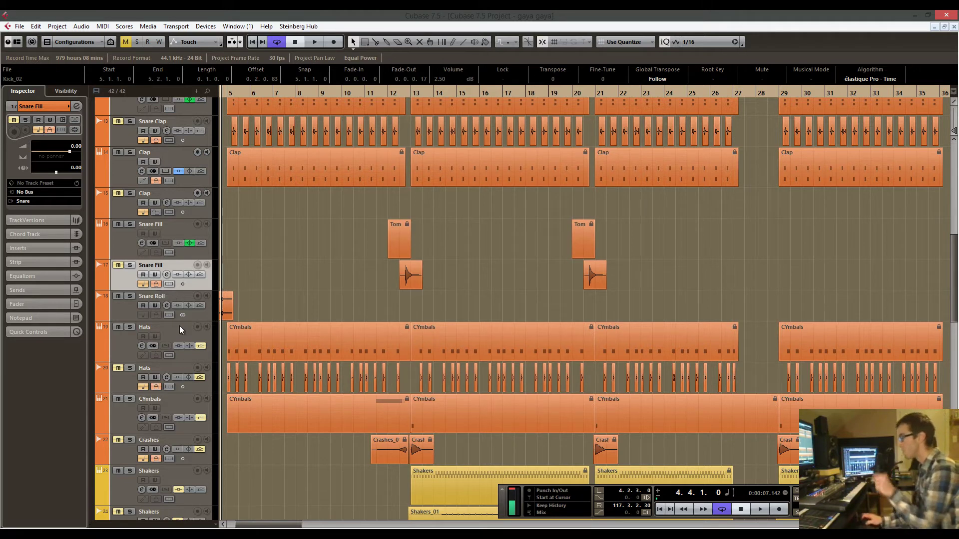
pyautogui.click(239, 282)
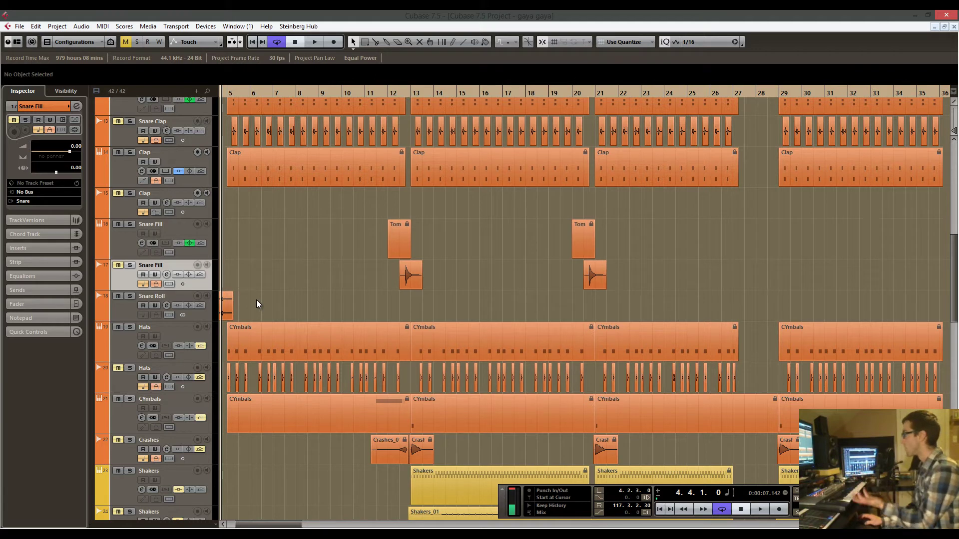
# Scroll down to the Shakers tracks and select the upper Shakers MIDI track.
pyautogui.scroll(2, 260, 269)
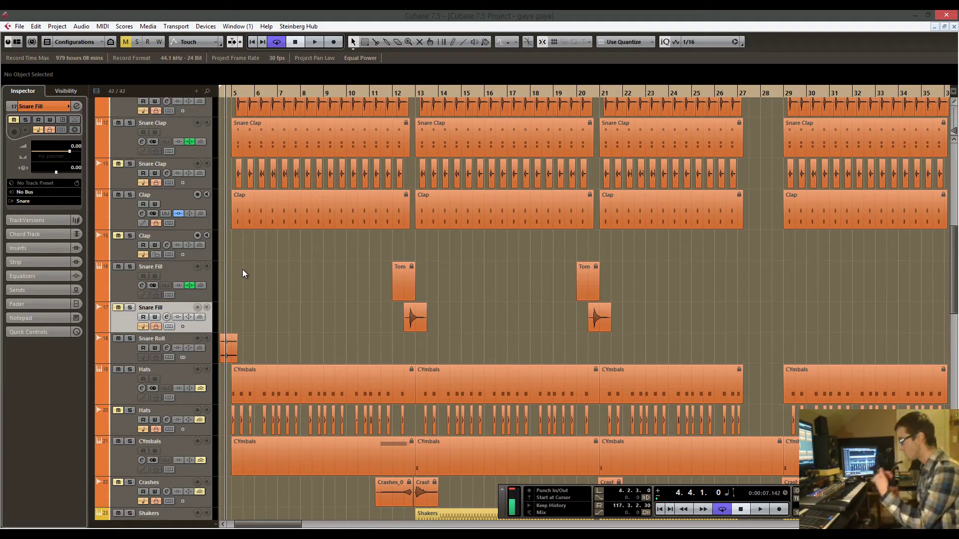
pyautogui.scroll(-8, 235, 293)
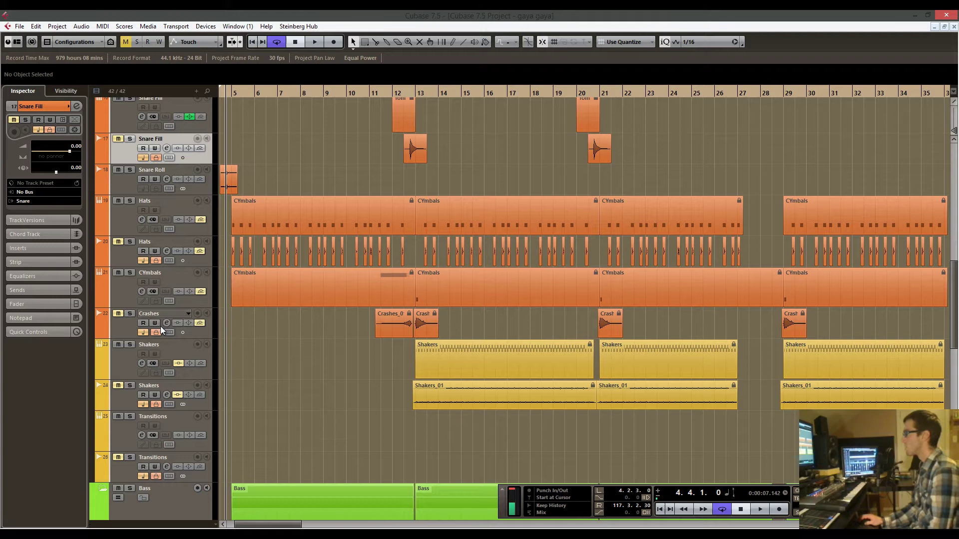
pyautogui.moveTo(272, 283); pyautogui.dragTo(277, 334)
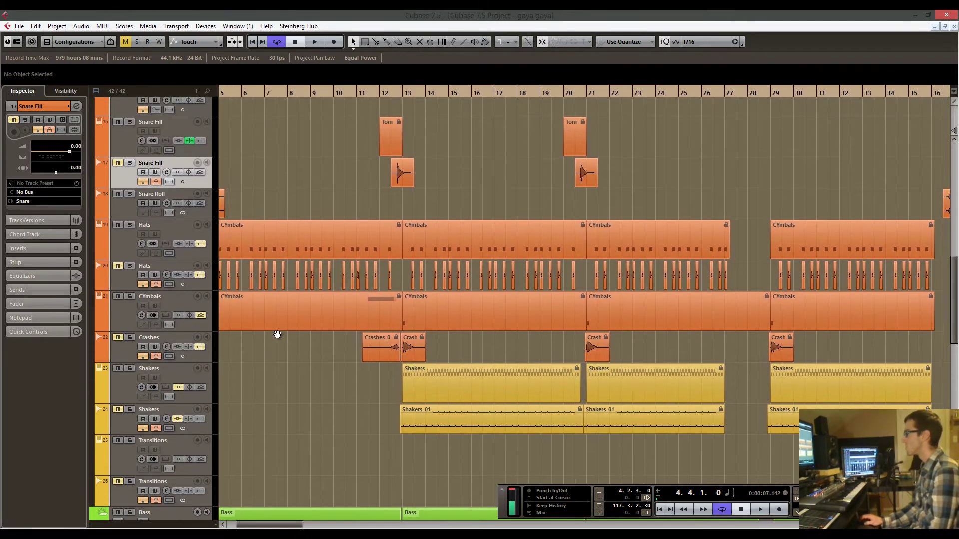
pyautogui.click(122, 381)
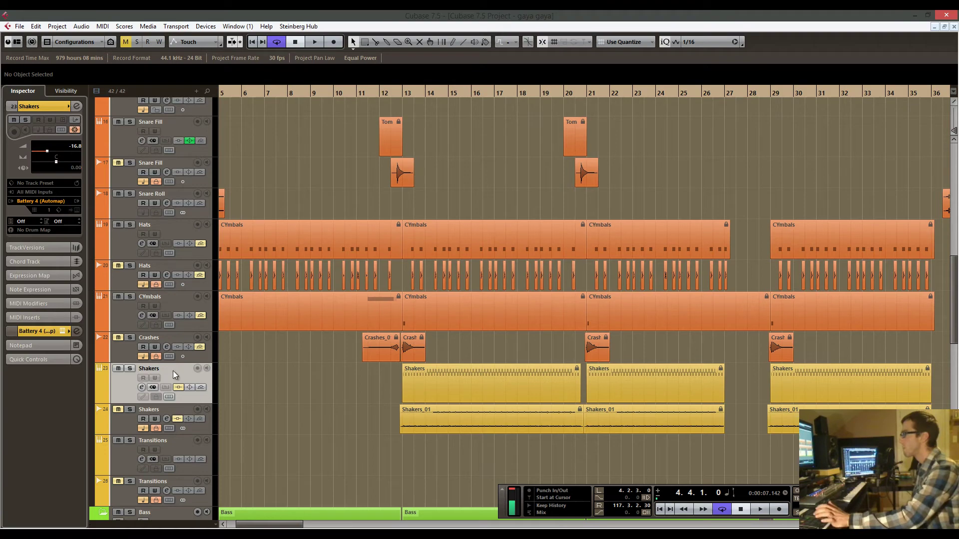
# Unfreeze the Shakers track, deleting its freeze files, and select the first Shakers part.
pyautogui.click(131, 370)
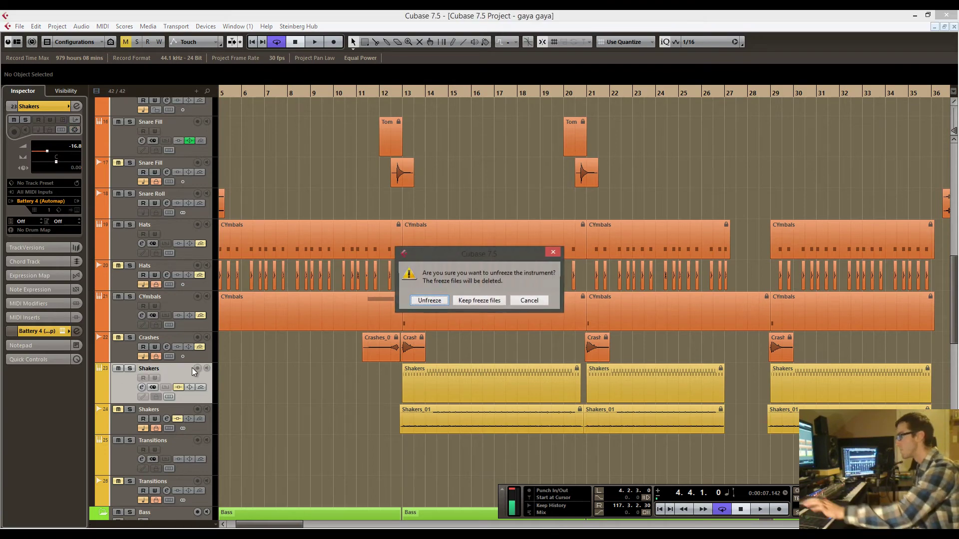
pyautogui.click(432, 301)
pyautogui.scroll(-3, 437, 302)
pyautogui.moveTo(437, 301); pyautogui.dragTo(286, 278)
pyautogui.click(287, 278)
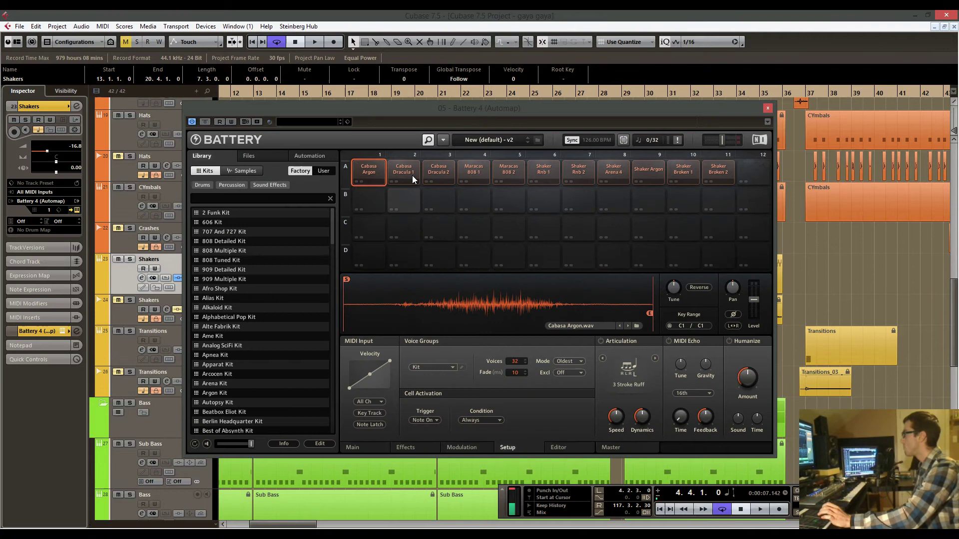
# With Battery 4 open, check the Cymbals and Kick track settings, then select the second Shakers track.
pyautogui.moveTo(581, 105); pyautogui.dragTo(610, 103)
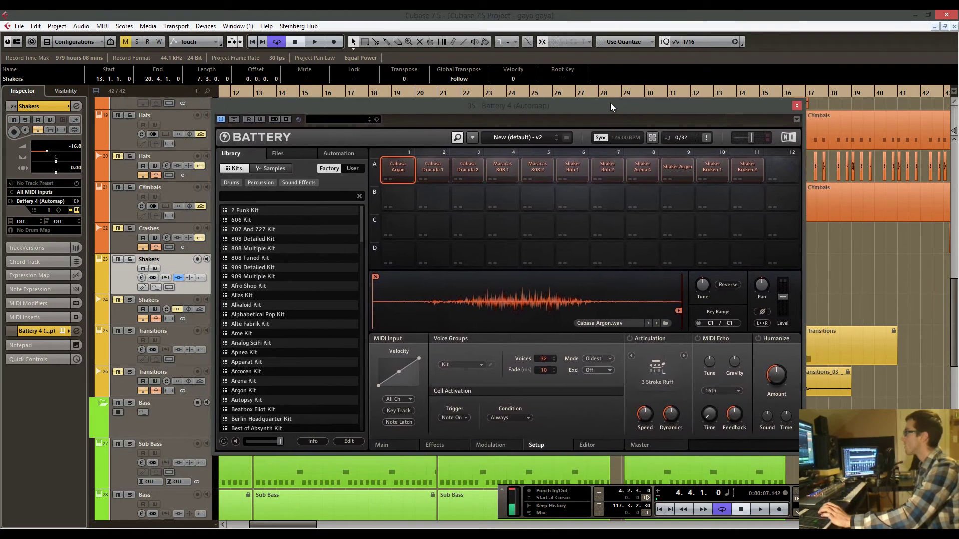
pyautogui.click(186, 199)
pyautogui.scroll(6, 161, 211)
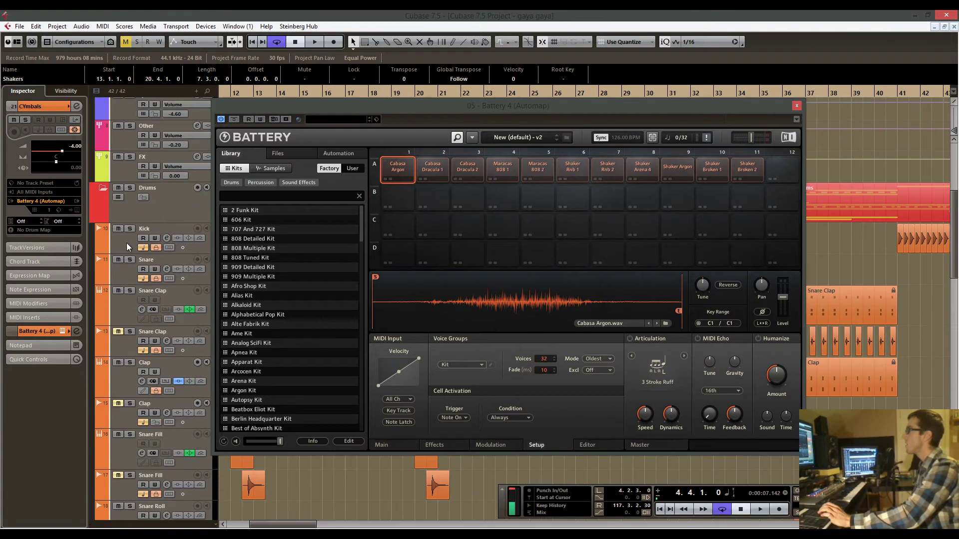
pyautogui.click(129, 242)
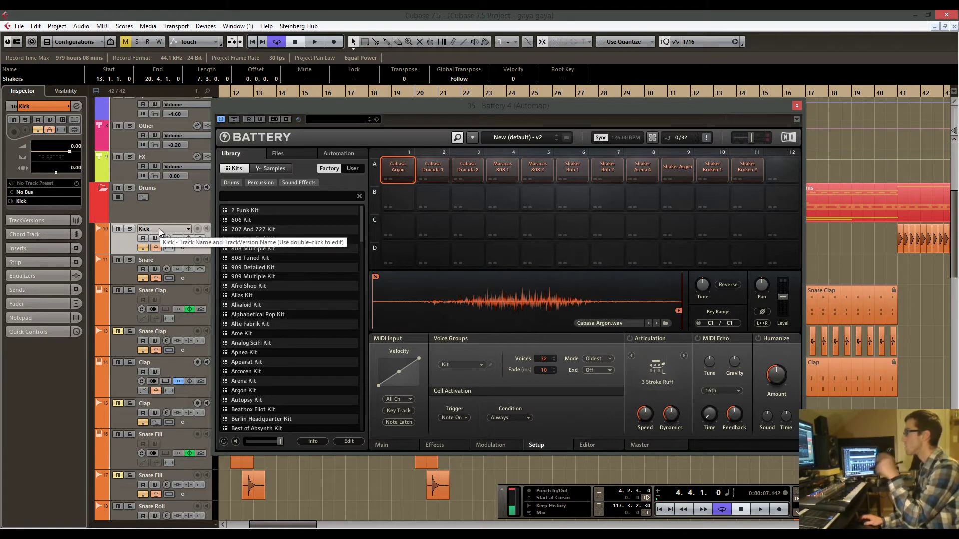
pyautogui.scroll(-7, 166, 274)
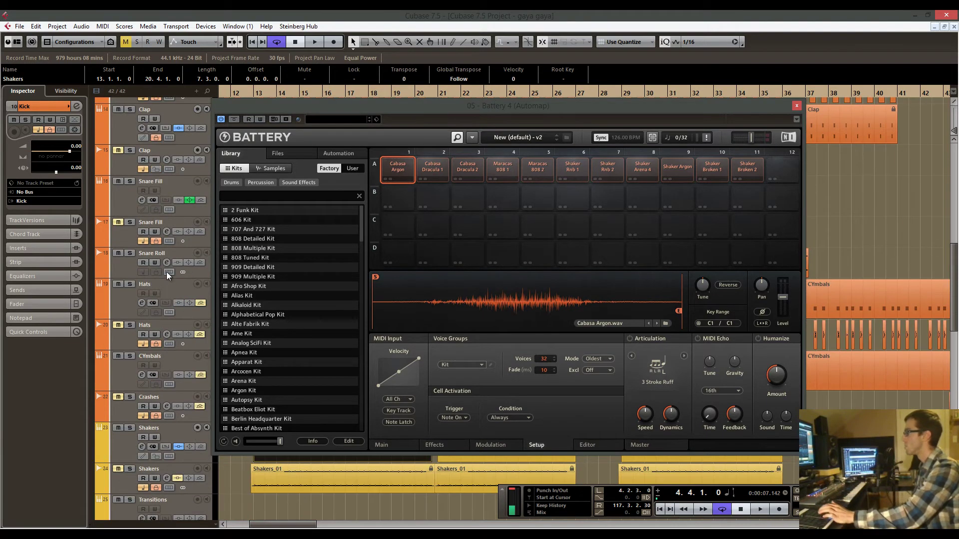
pyautogui.scroll(-4, 167, 272)
pyautogui.click(127, 313)
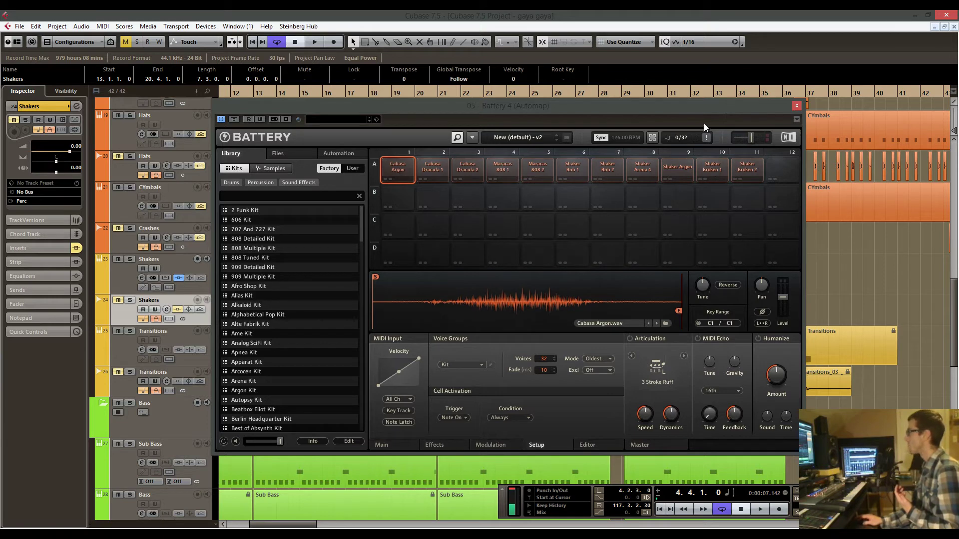
# Play the shaker part from bar 13, then stop playback.
pyautogui.moveTo(685, 105); pyautogui.dragTo(737, 139)
pyautogui.moveTo(401, 94); pyautogui.dragTo(272, 108)
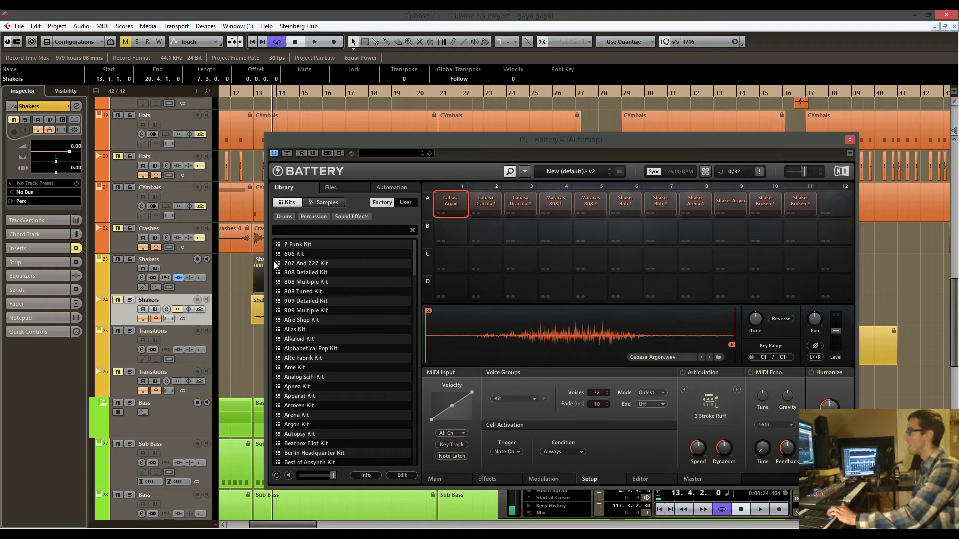
pyautogui.press('space')
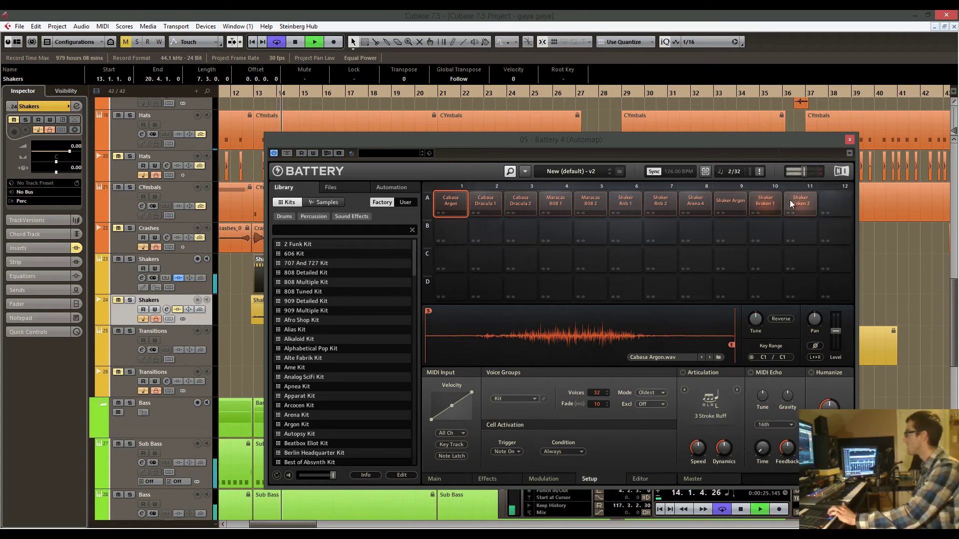
pyautogui.press('space')
# Audition the Shaker Broken 1 and Shaker Broken 2 samples in Battery.
pyautogui.click(761, 204)
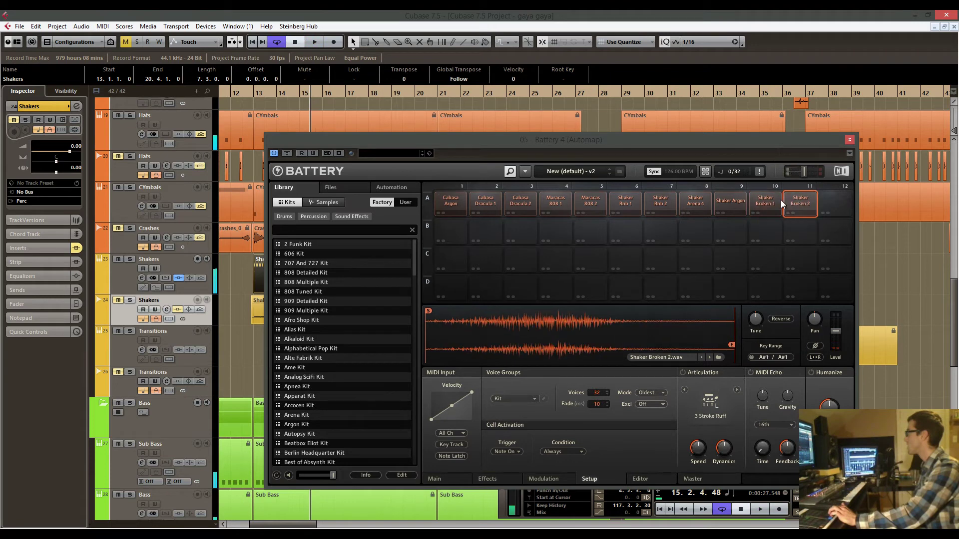
pyautogui.click(798, 204)
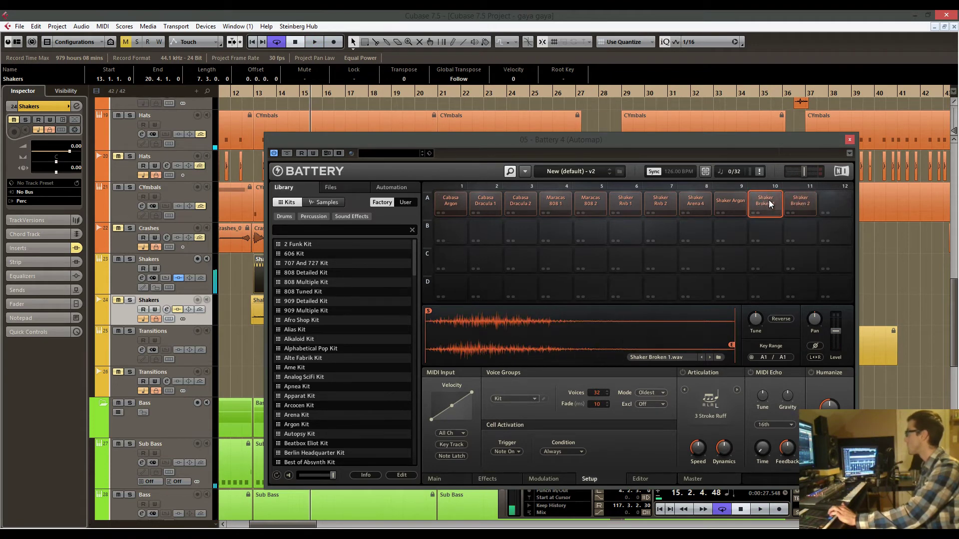
pyautogui.moveTo(468, 127); pyautogui.dragTo(398, 100)
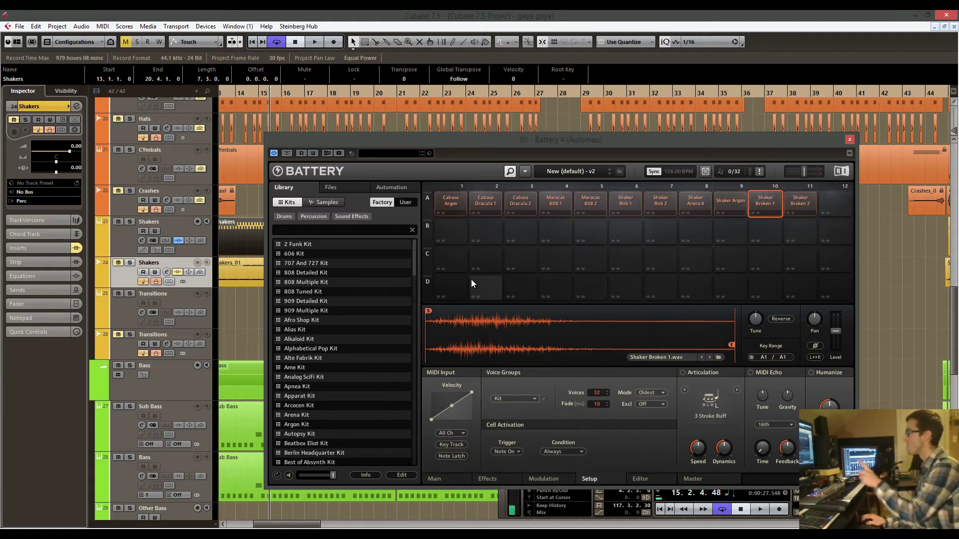
# Open the Shakers part in the Key Editor and transpose all notes down, then back to A1.
pyautogui.doubleClick(240, 238)
pyautogui.hscroll(-3, 199, 256)
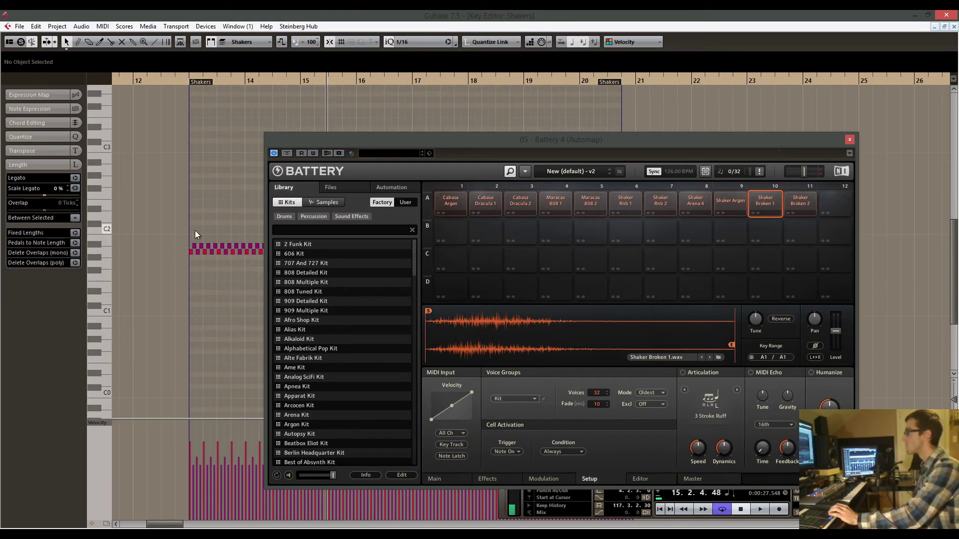
pyautogui.moveTo(214, 89); pyautogui.dragTo(215, 182)
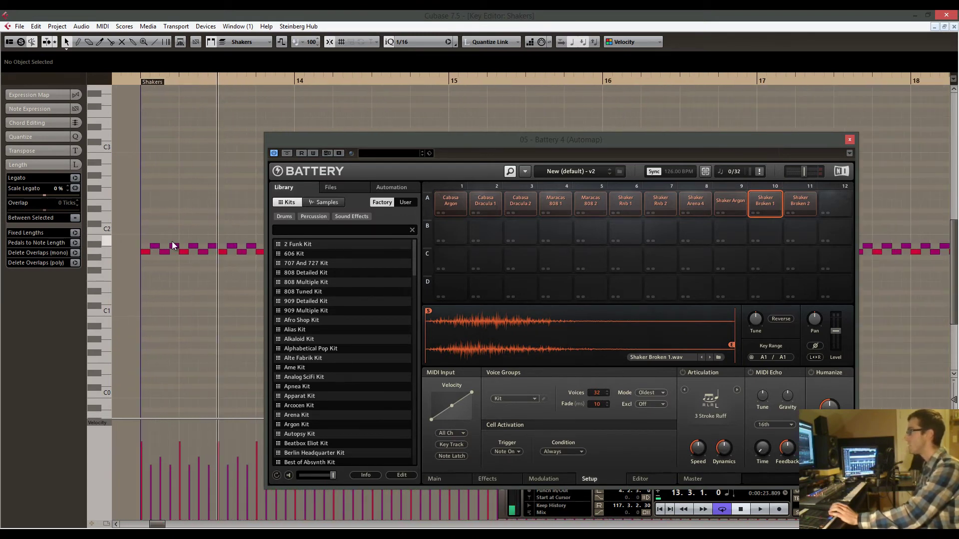
pyautogui.moveTo(133, 233); pyautogui.dragTo(205, 258)
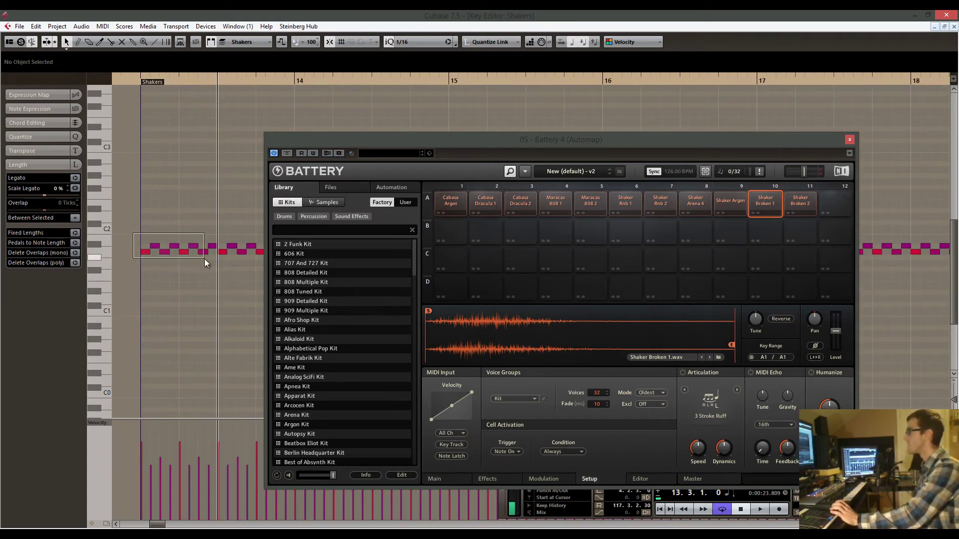
pyautogui.hotkey('ctrl', 'a')
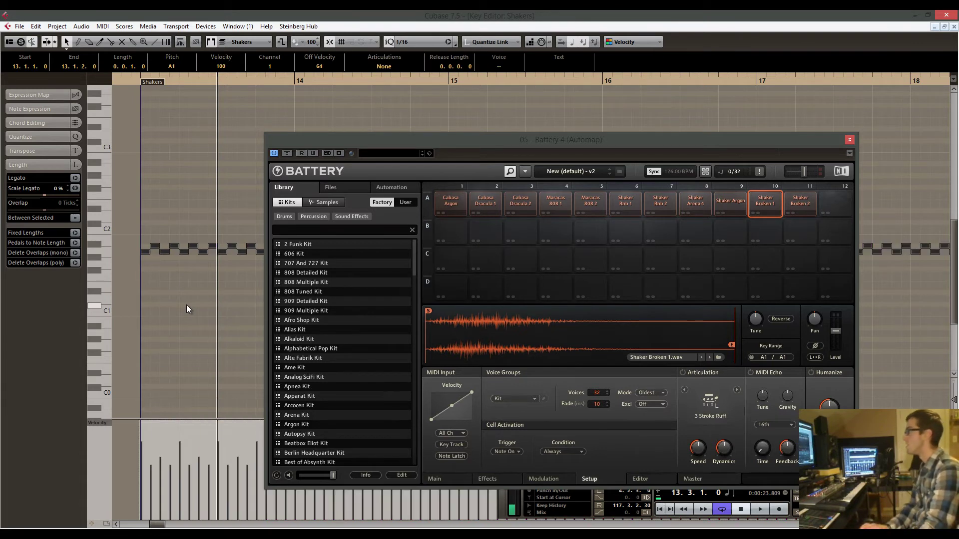
pyautogui.press('Down')
pyautogui.press('Down')
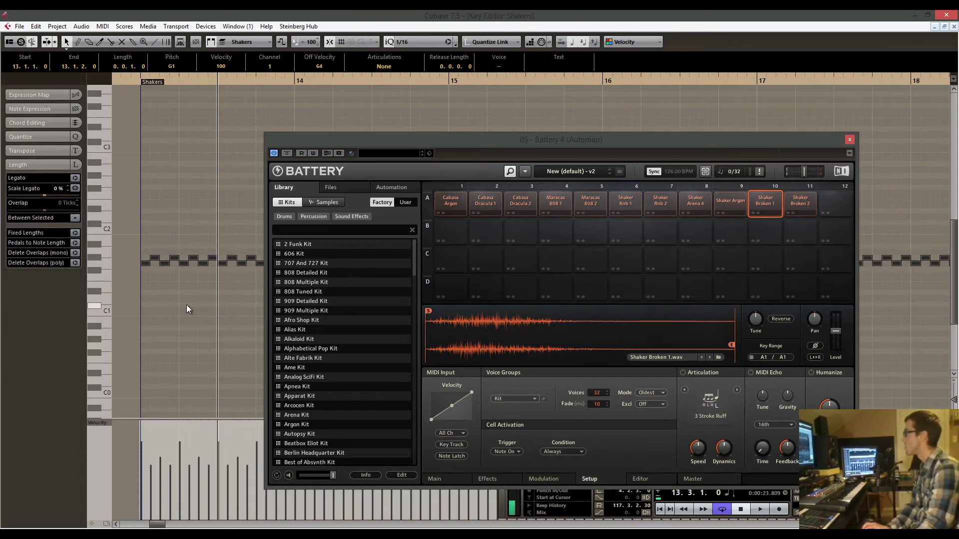
pyautogui.press('Up')
pyautogui.press('Up')
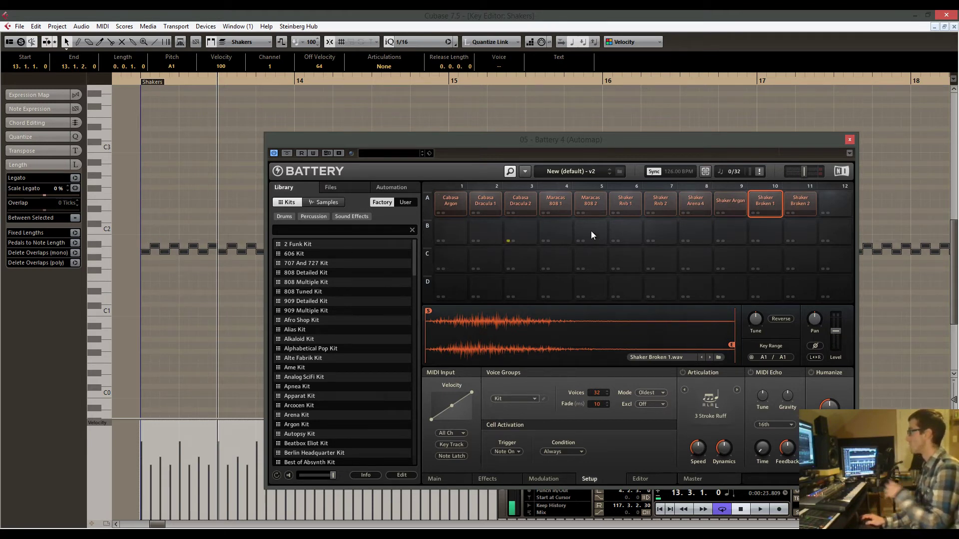
# Close Battery and set the playhead to bar 13, viewing bars 11 to 15.
pyautogui.click(847, 141)
pyautogui.click(142, 81)
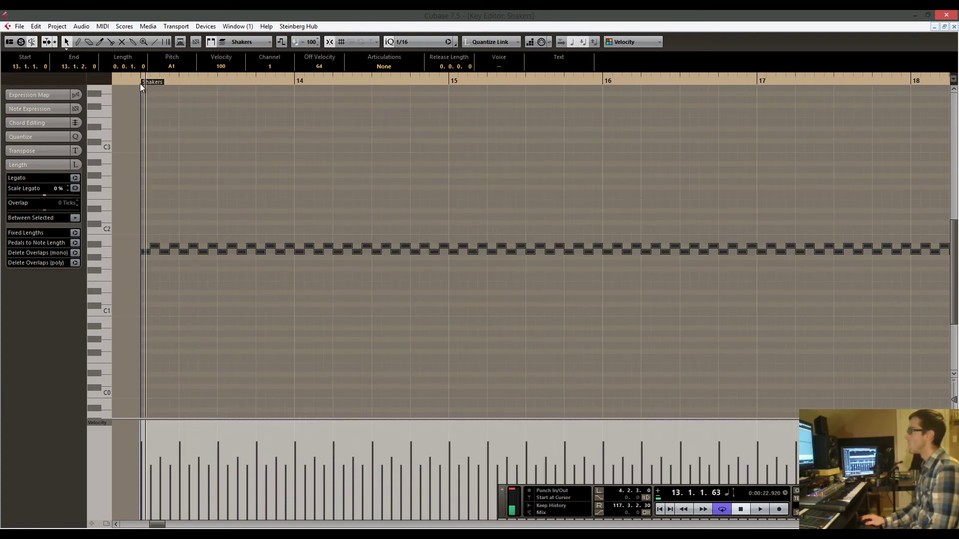
pyautogui.moveTo(140, 83); pyautogui.dragTo(160, 111)
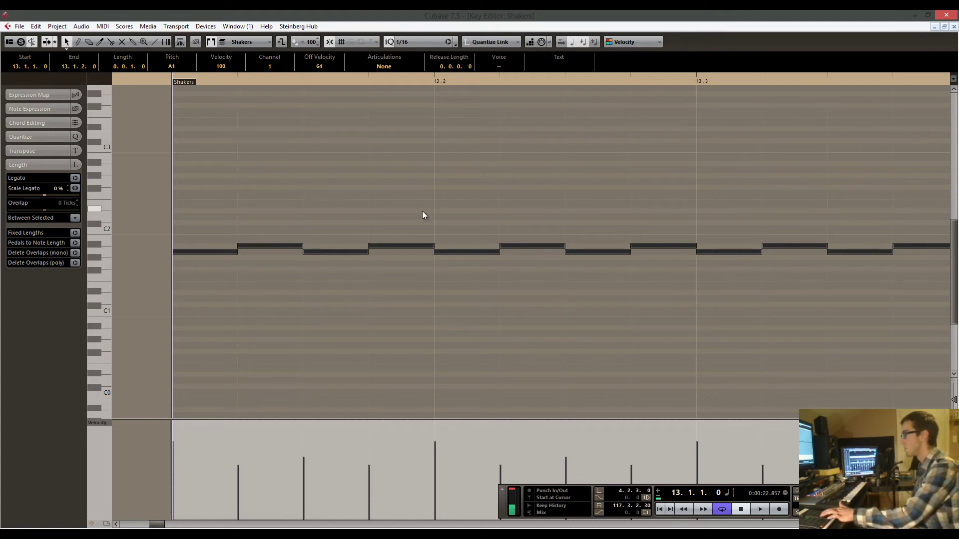
pyautogui.press('g')
pyautogui.press('g')
pyautogui.press('g')
pyautogui.scroll(-3, 389, 193)
pyautogui.hscroll(5, 350, 209)
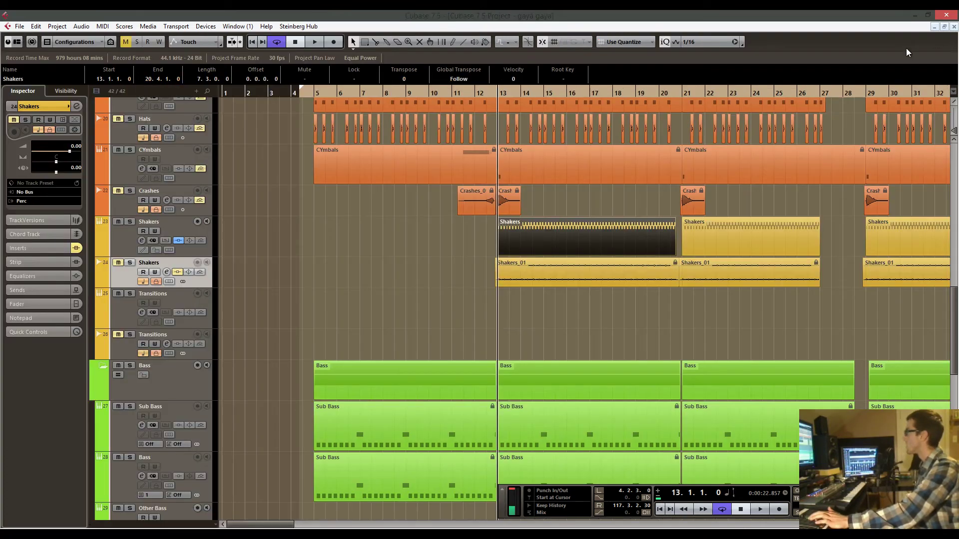
pyautogui.click(954, 26)
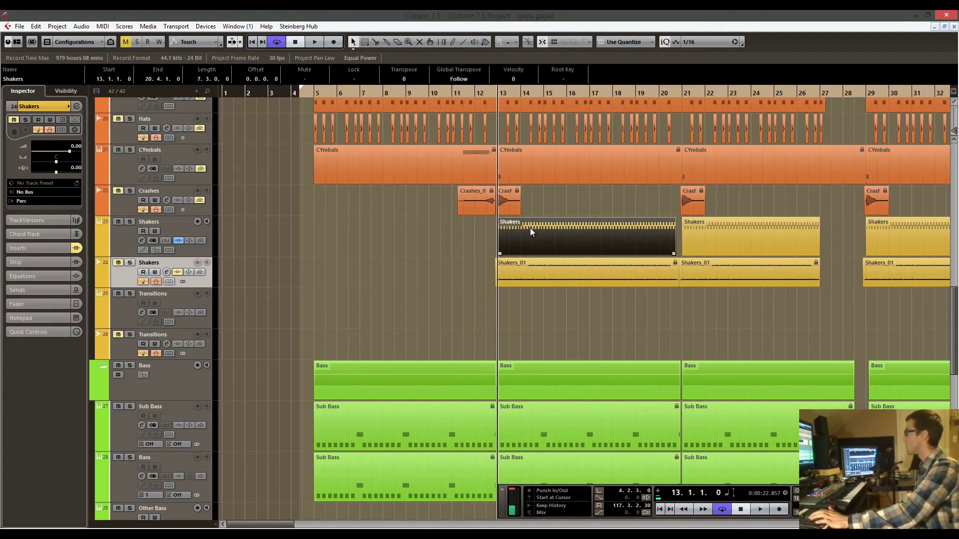
pyautogui.click(119, 237)
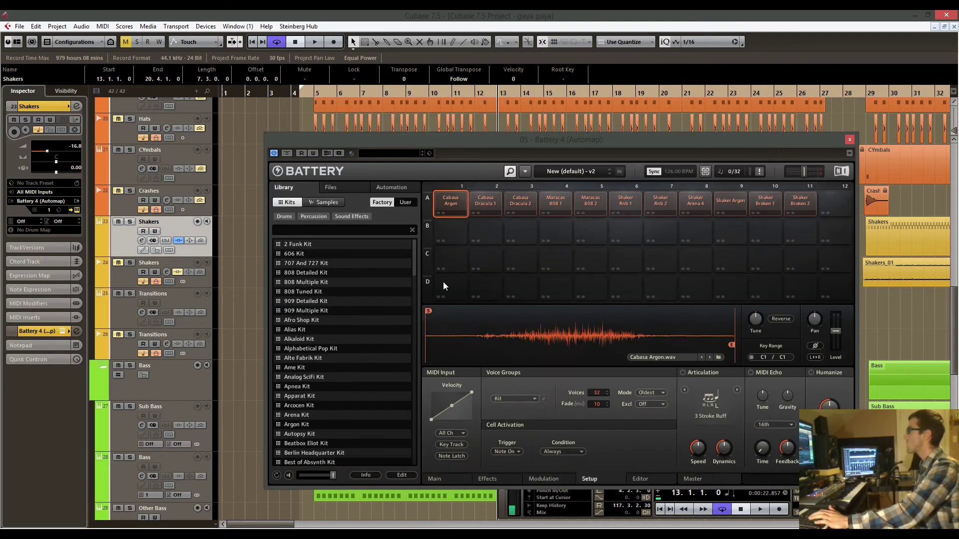
pyautogui.moveTo(498, 141); pyautogui.dragTo(447, 113)
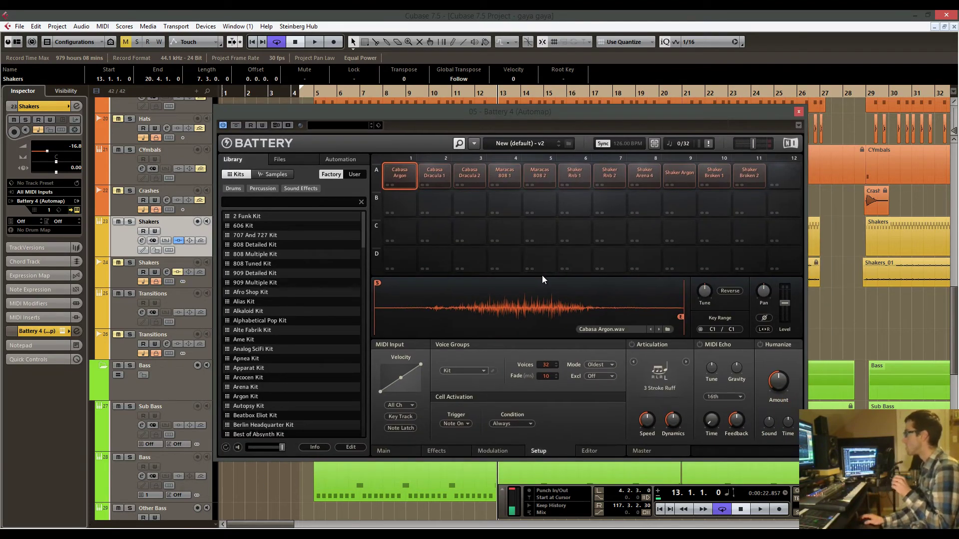
pyautogui.click(723, 174)
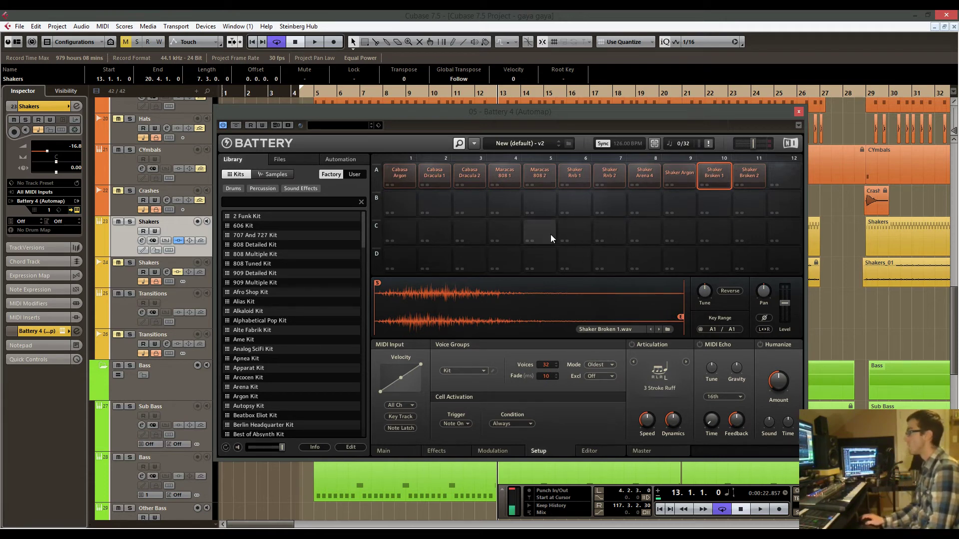
pyautogui.click(717, 170)
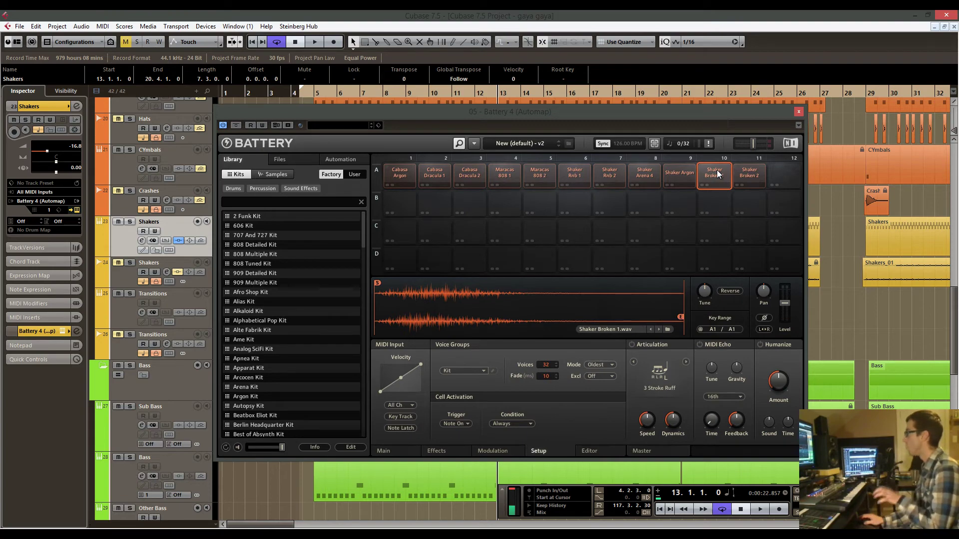
pyautogui.click(798, 112)
# Open the Shakers MIDI part in the Key Editor to view its sixteenth-note pattern.
pyautogui.scroll(6, 242, 239)
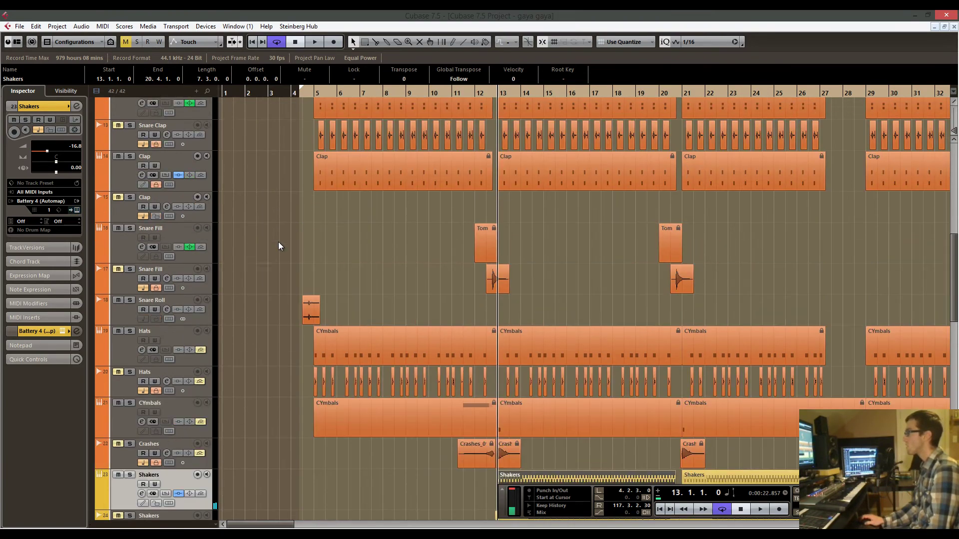
pyautogui.scroll(3, 241, 235)
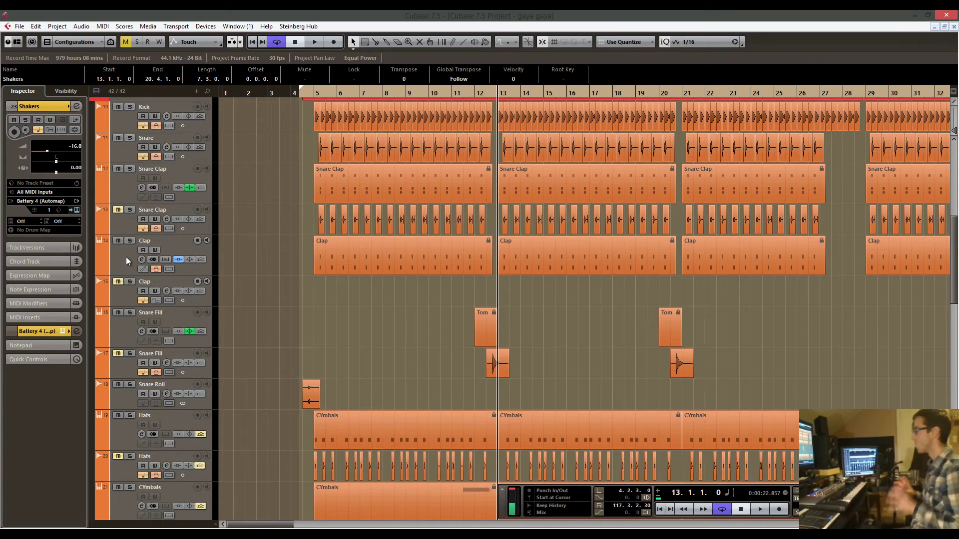
pyautogui.scroll(-6, 280, 303)
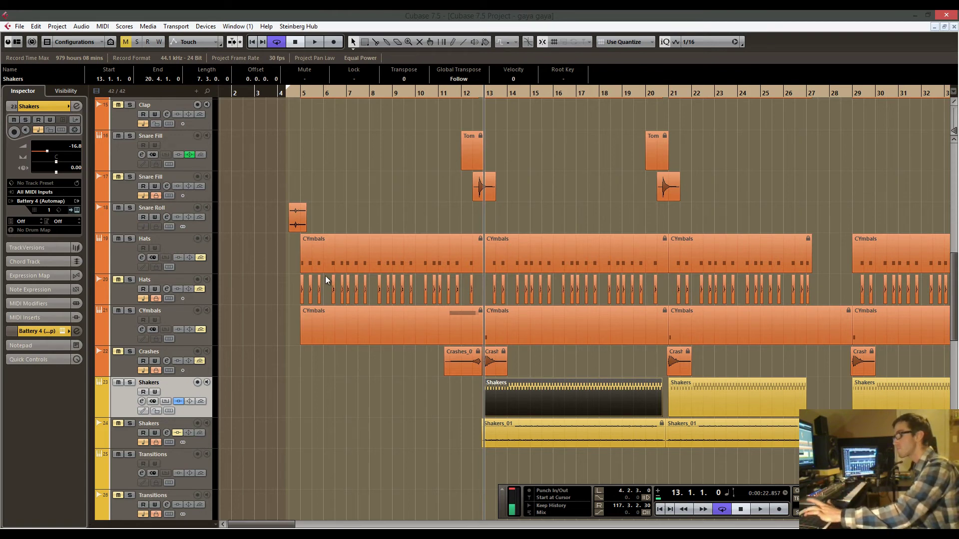
pyautogui.doubleClick(510, 392)
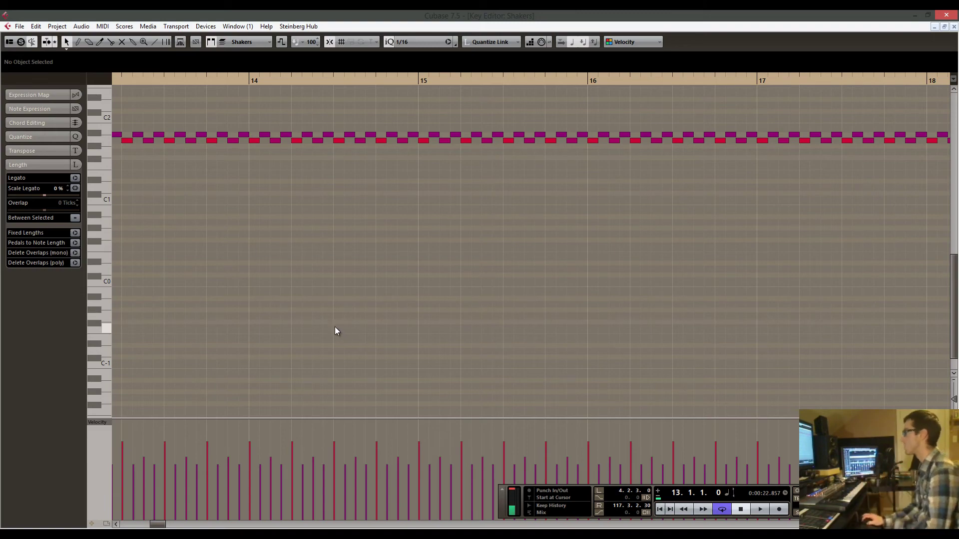
# Close the Key Editor and remove the Shakers MIDI track, keeping the Shakers_01 audio track.
pyautogui.click(954, 27)
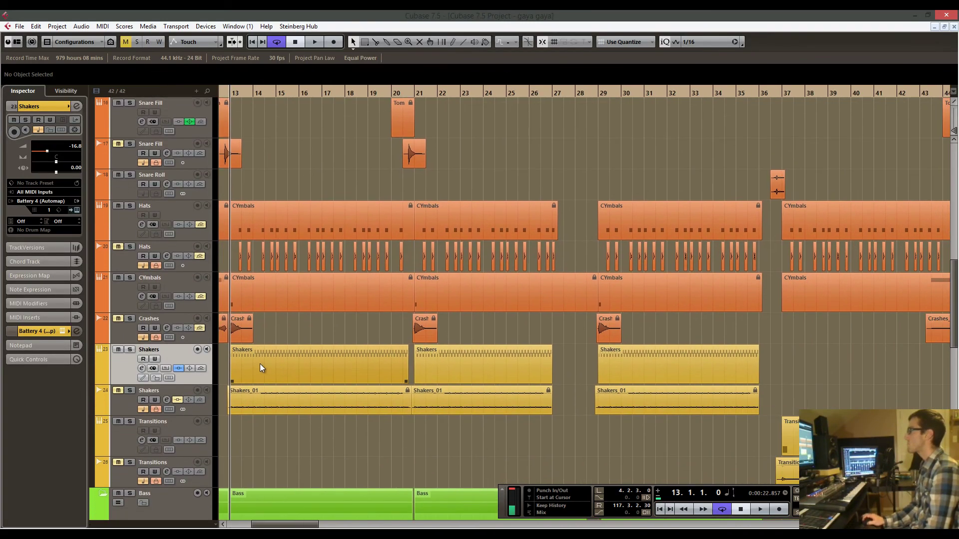
pyautogui.rightClick(124, 367)
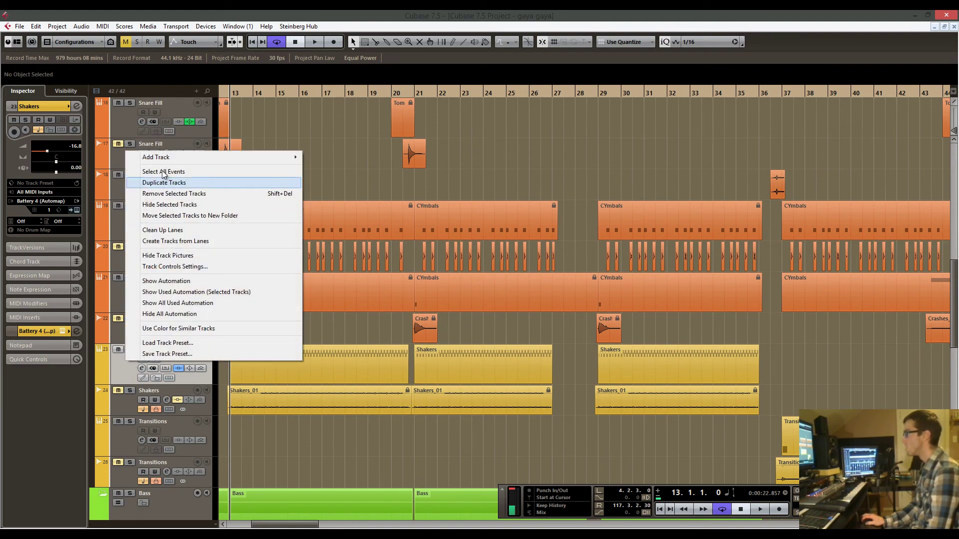
pyautogui.click(390, 241)
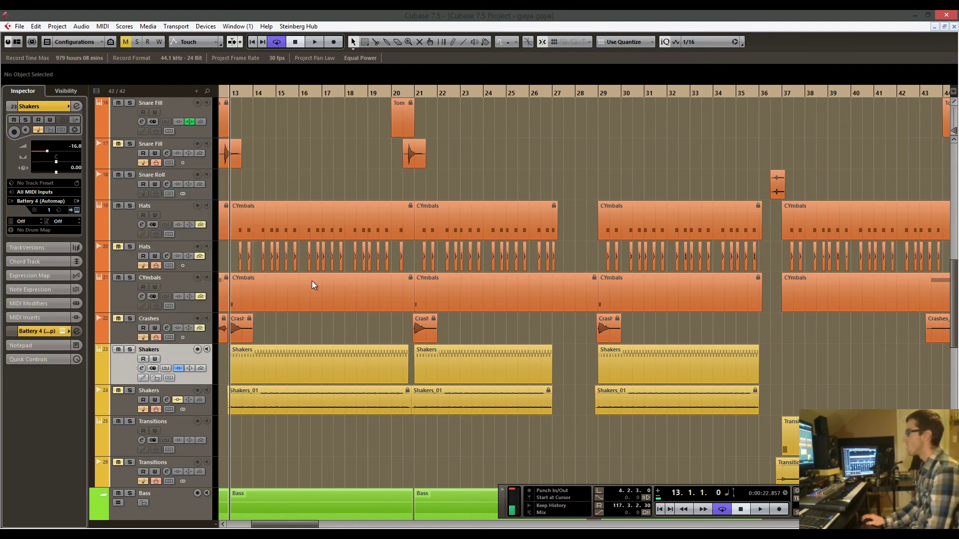
pyautogui.scroll(-5, 312, 280)
pyautogui.hscroll(-2, 382, 219)
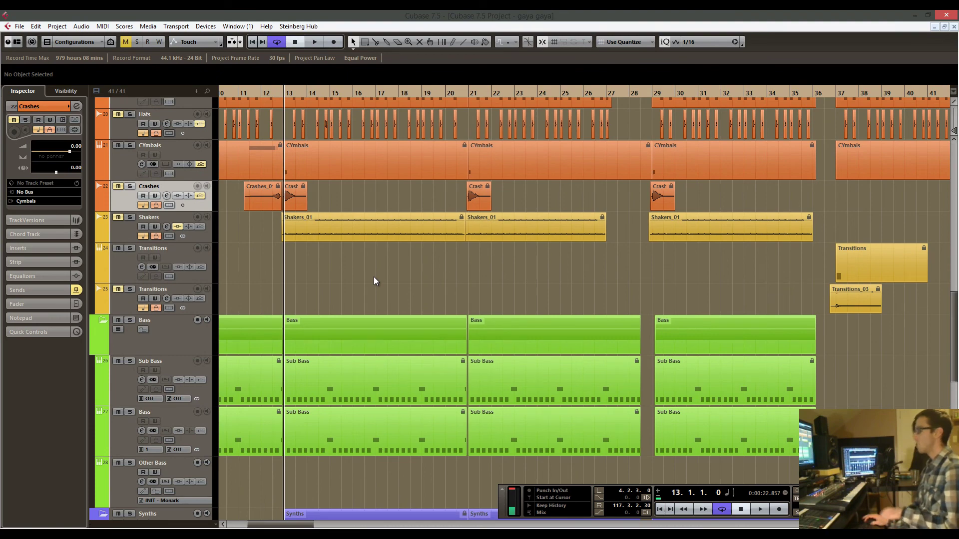
pyautogui.scroll(5, 351, 262)
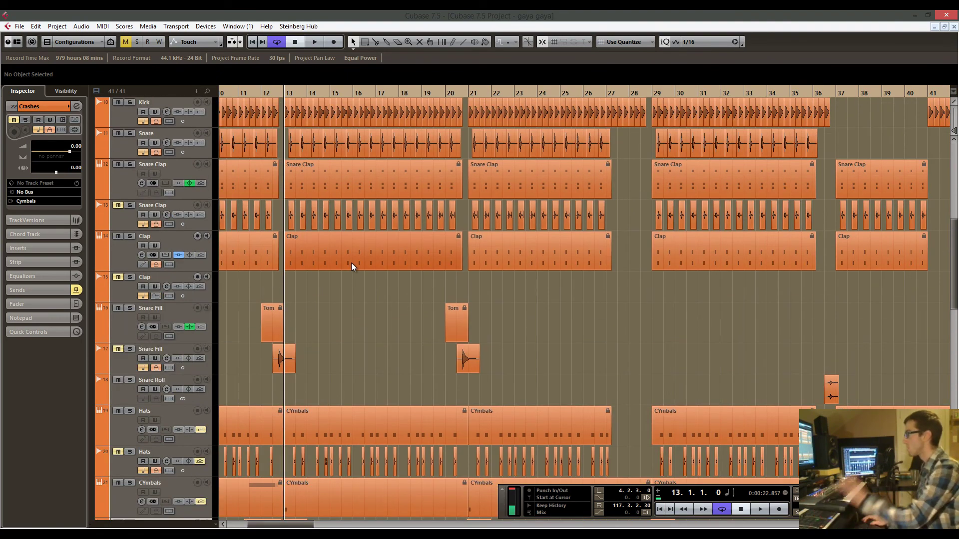
pyautogui.scroll(-6, 351, 263)
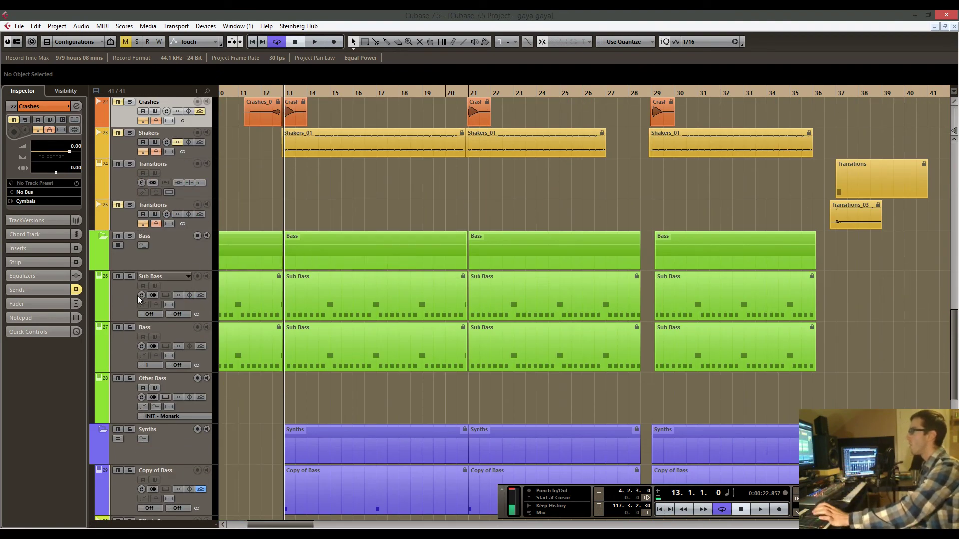
# Select the Sub Bass track and zoom out to the whole song.
pyautogui.click(185, 281)
pyautogui.scroll(-2, 351, 145)
pyautogui.hscroll(-2, 352, 145)
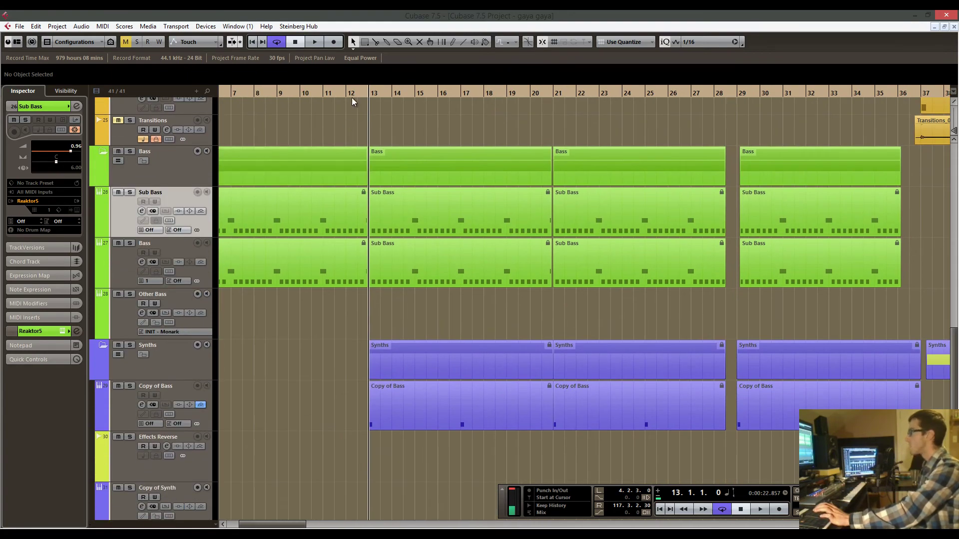
pyautogui.moveTo(351, 98); pyautogui.dragTo(266, 75)
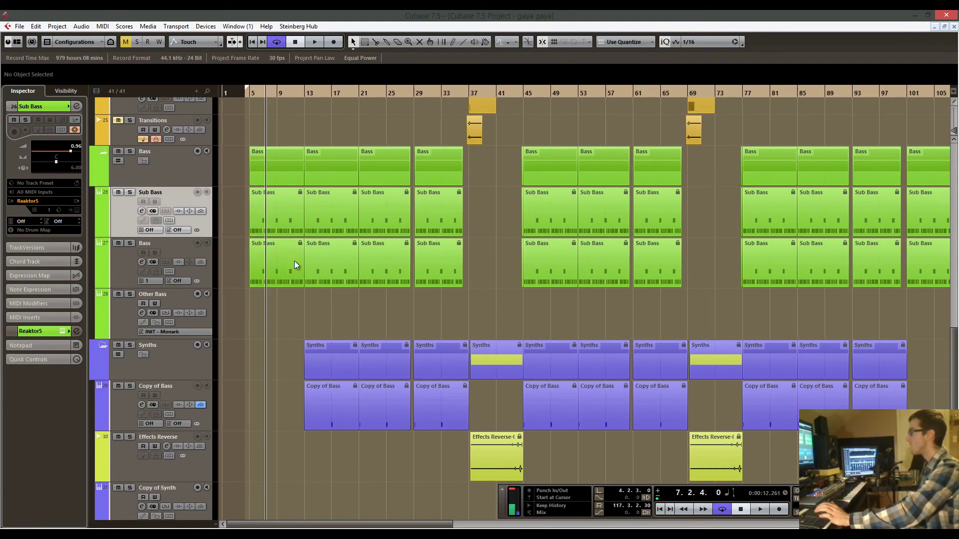
# Select the first Sub Bass part and confirm the prompt, bringing up Reaktor's Monark synth.
pyautogui.click(277, 205)
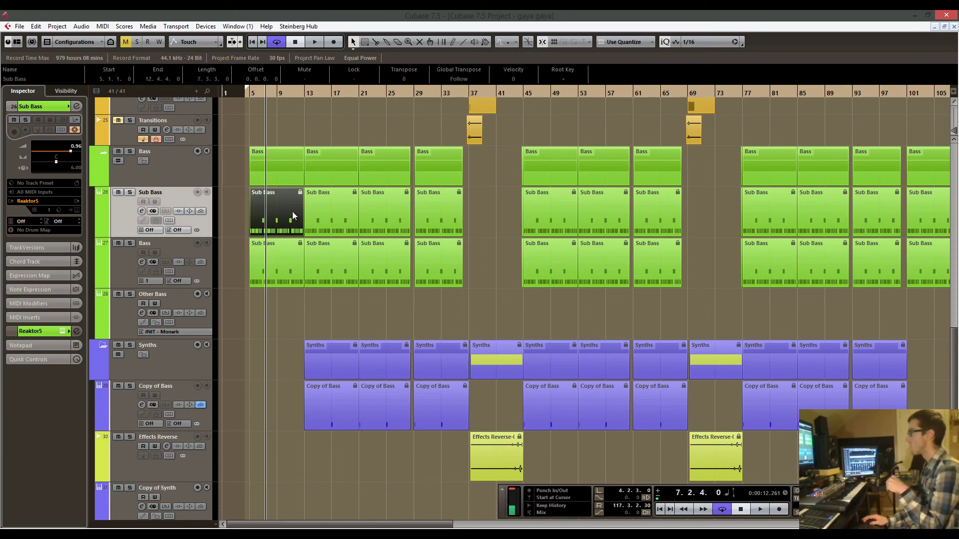
pyautogui.scroll(2, 292, 212)
pyautogui.hscroll(2, 293, 211)
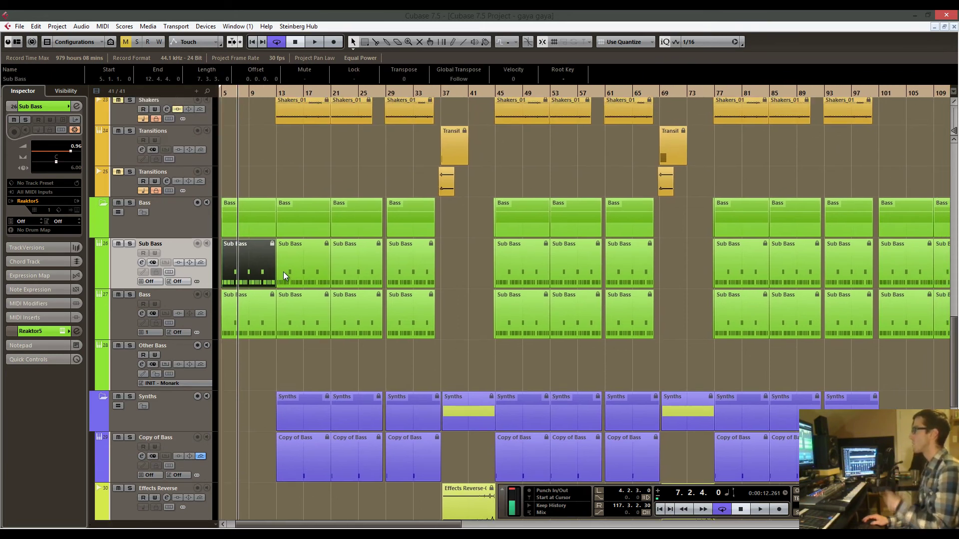
pyautogui.scroll(-2, 283, 272)
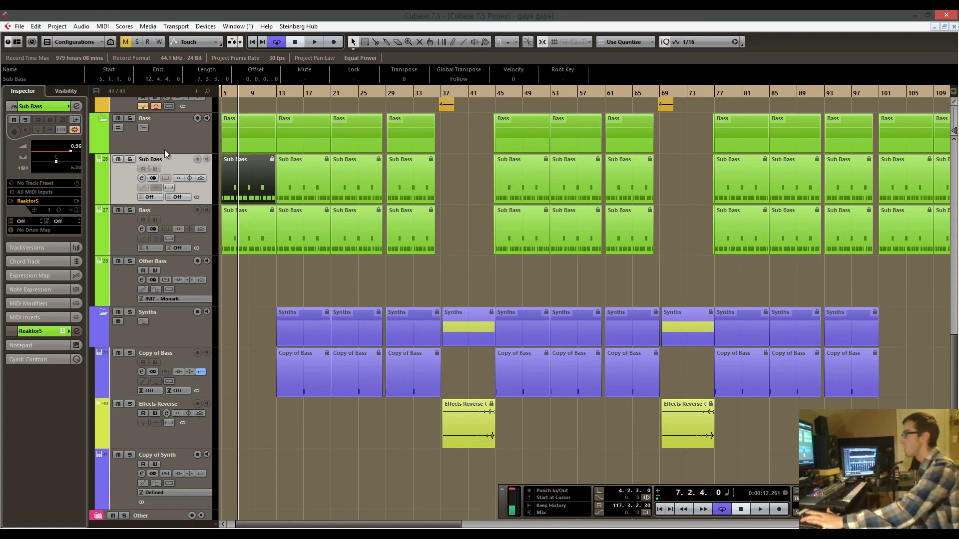
pyautogui.click(202, 187)
pyautogui.click(439, 305)
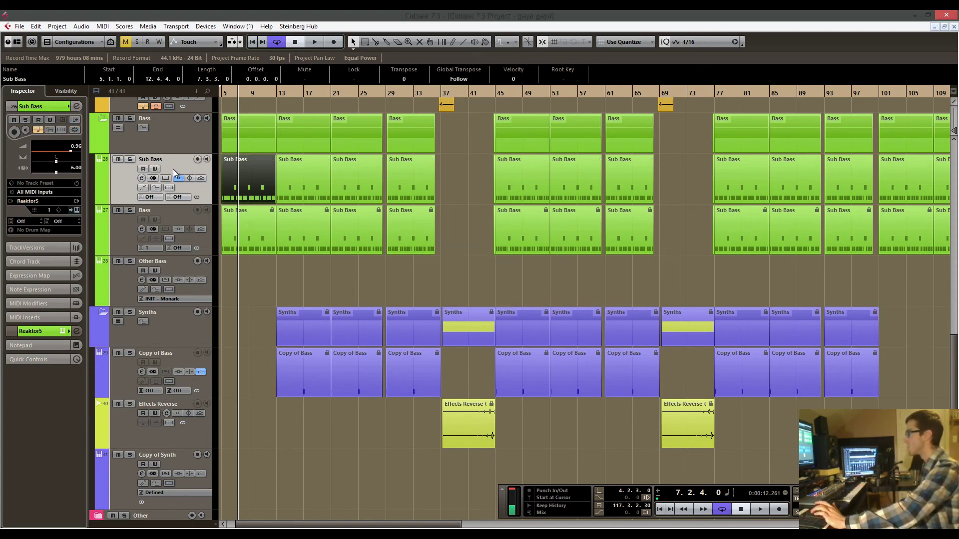
pyautogui.click(77, 210)
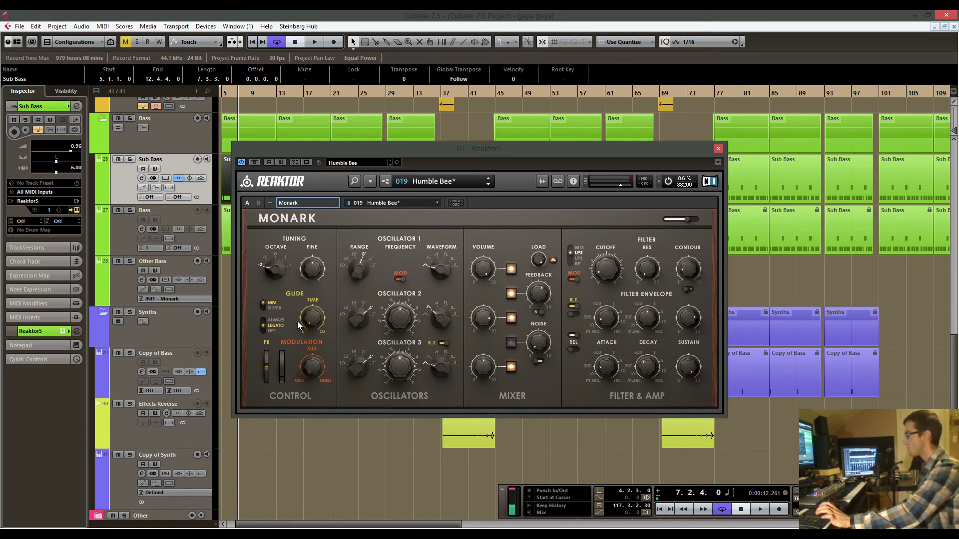
pyautogui.click(316, 319)
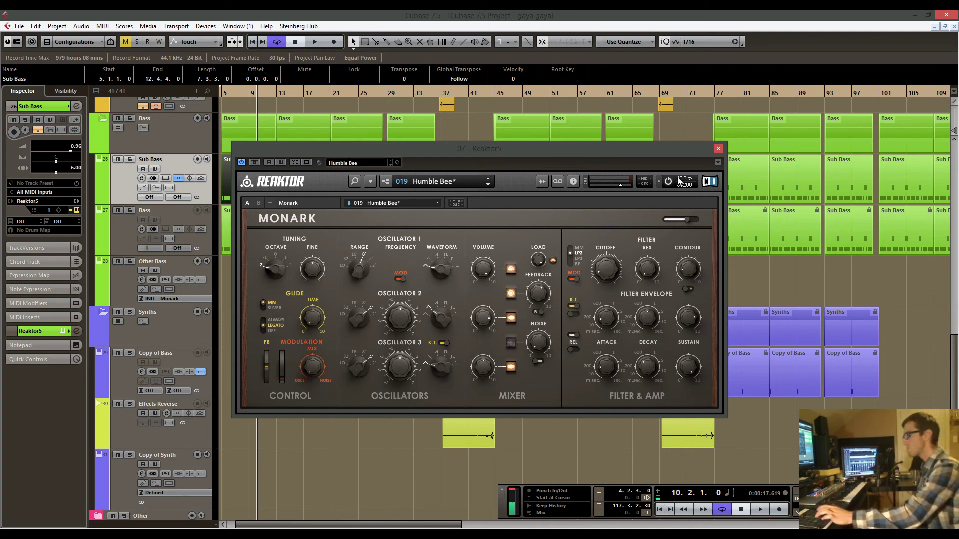
pyautogui.hotkey('ctrl', 'w')
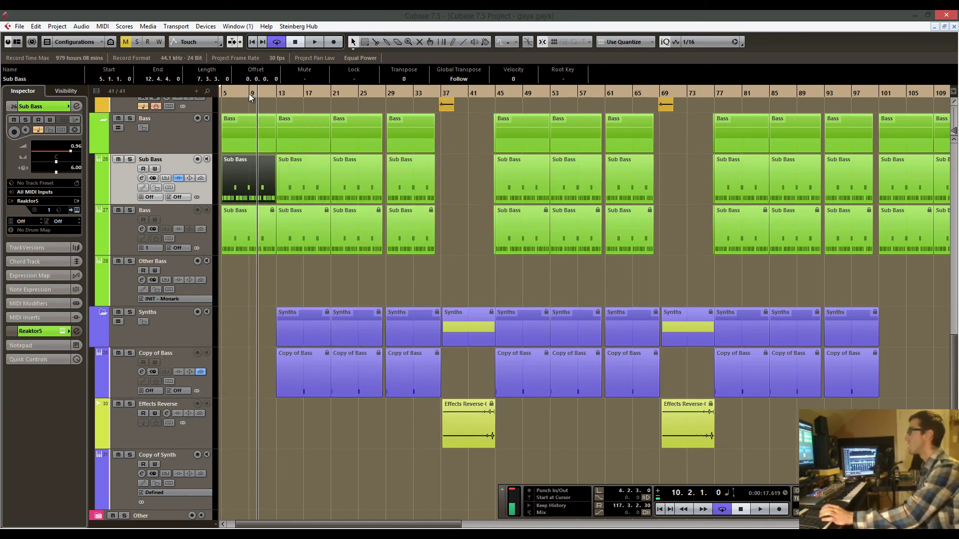
# Freeze the Sub Bass instrument with Unload Instrument when Frozen and a tail size of 5.
pyautogui.moveTo(248, 94); pyautogui.dragTo(232, 106)
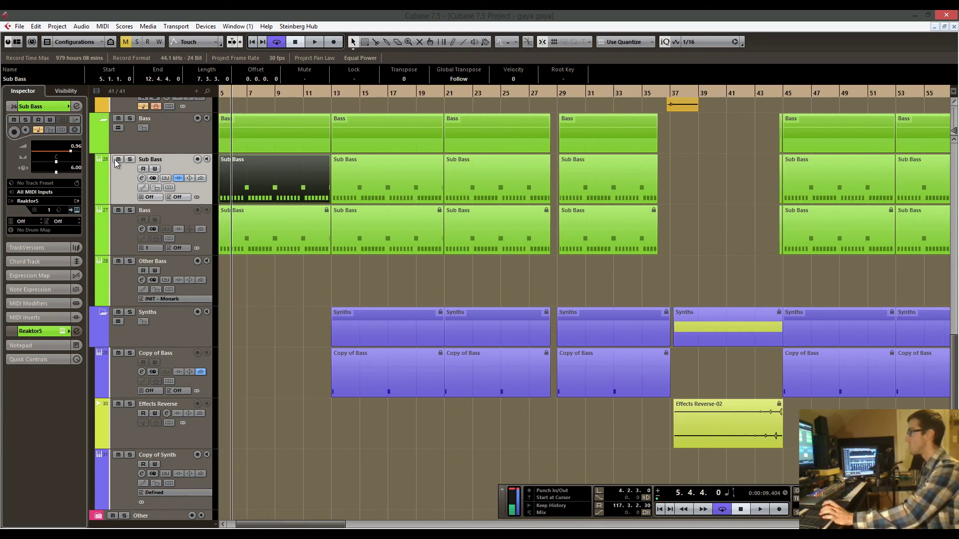
pyautogui.click(75, 130)
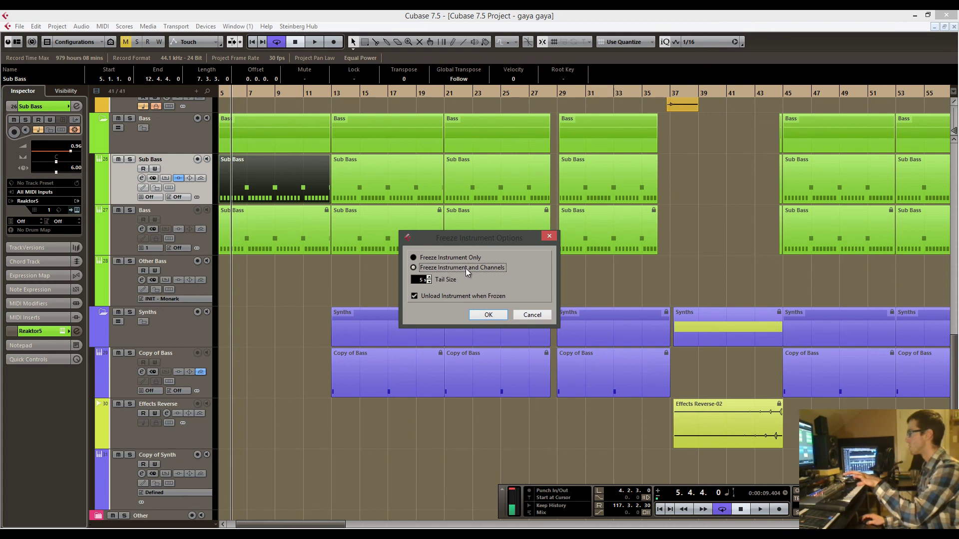
pyautogui.click(52, 336)
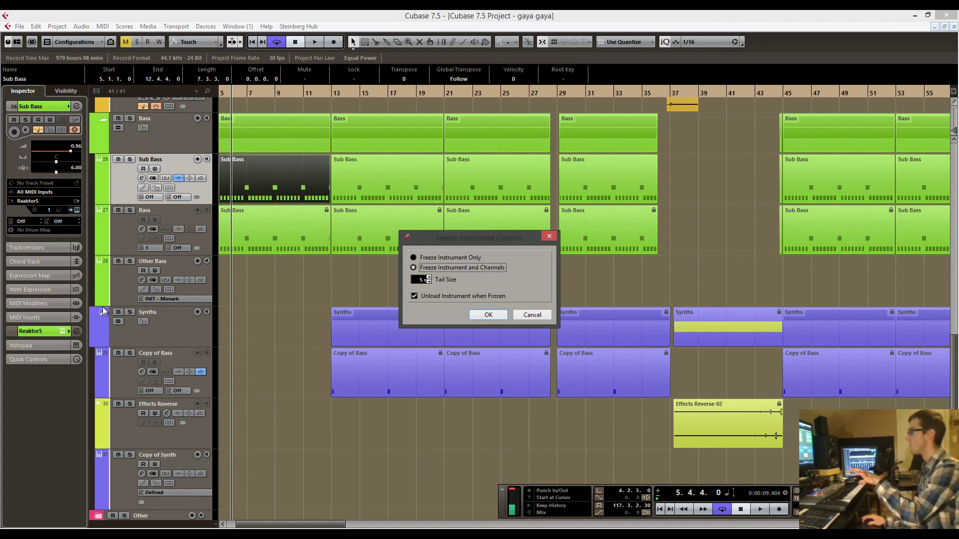
pyautogui.click(488, 314)
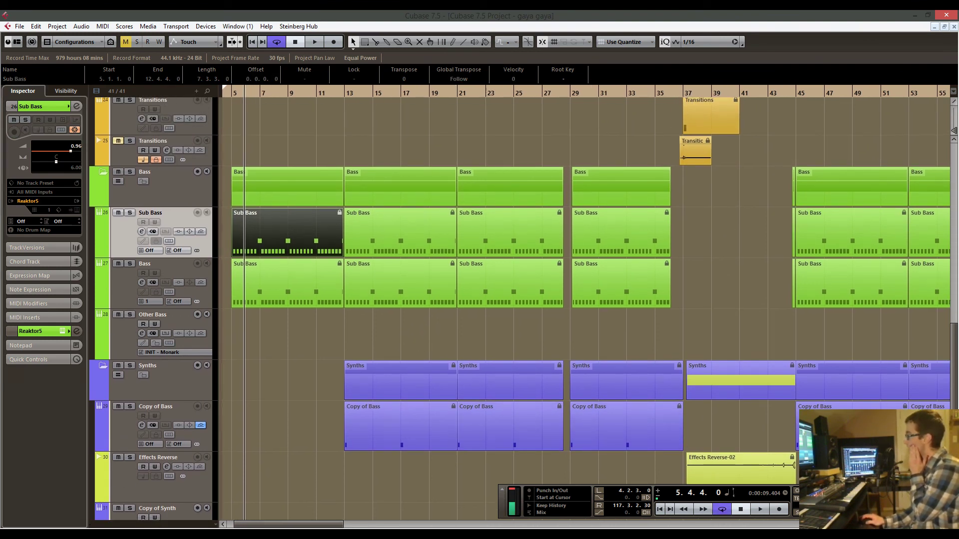
pyautogui.scroll(5, 691, 439)
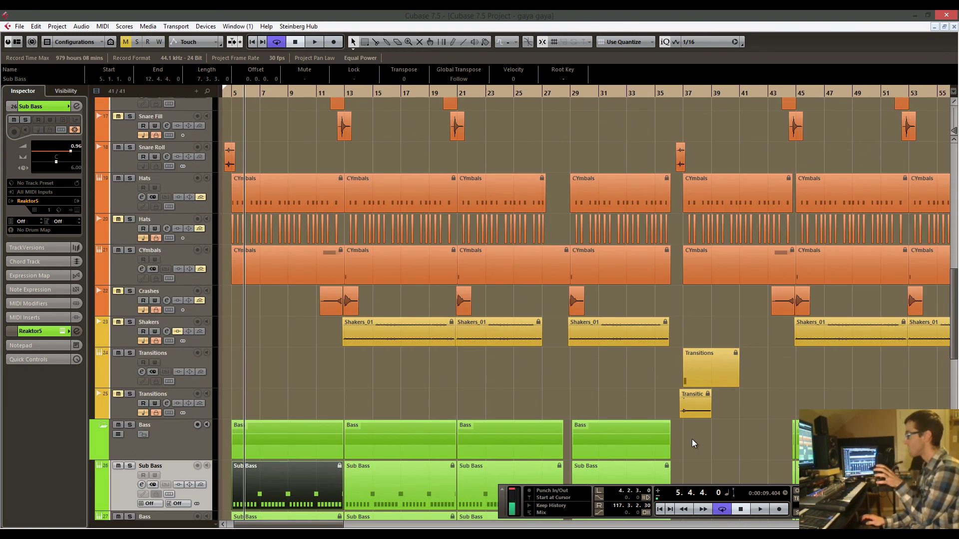
pyautogui.scroll(3, 419, 416)
pyautogui.scroll(3, 419, 416)
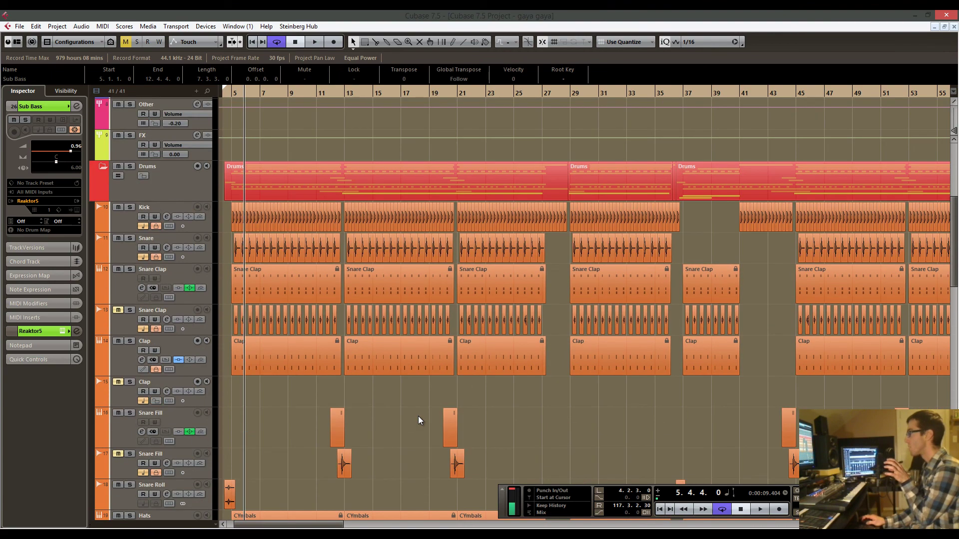
pyautogui.rightClick(512, 501)
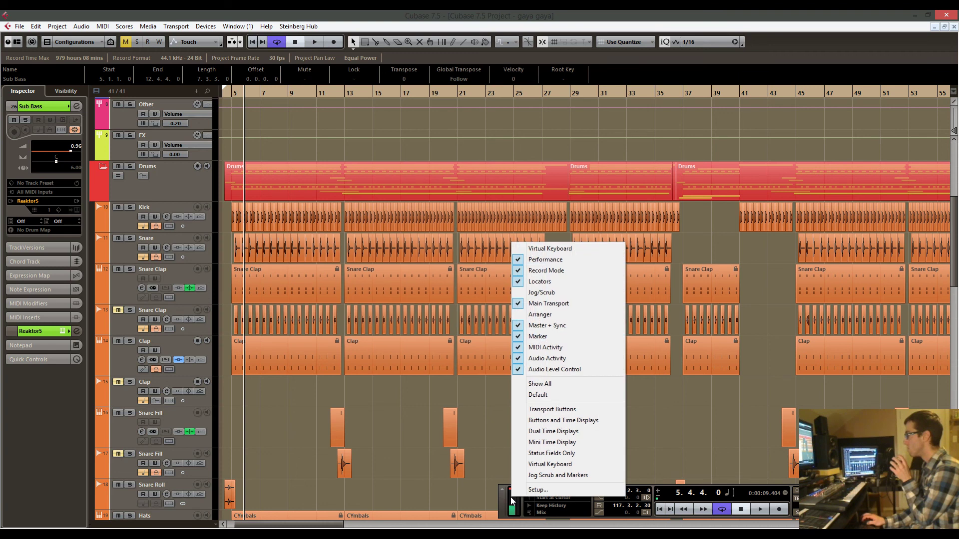
pyautogui.click(515, 511)
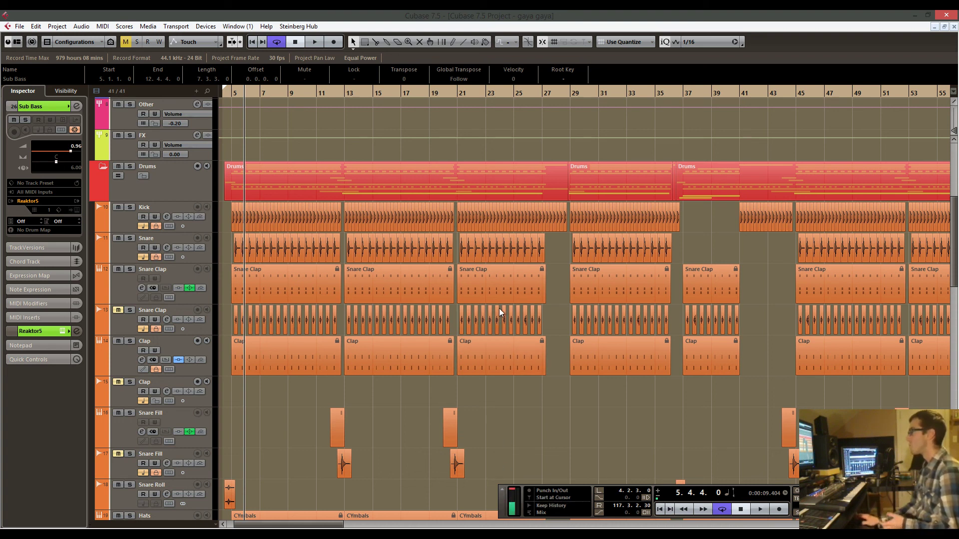
pyautogui.click(149, 273)
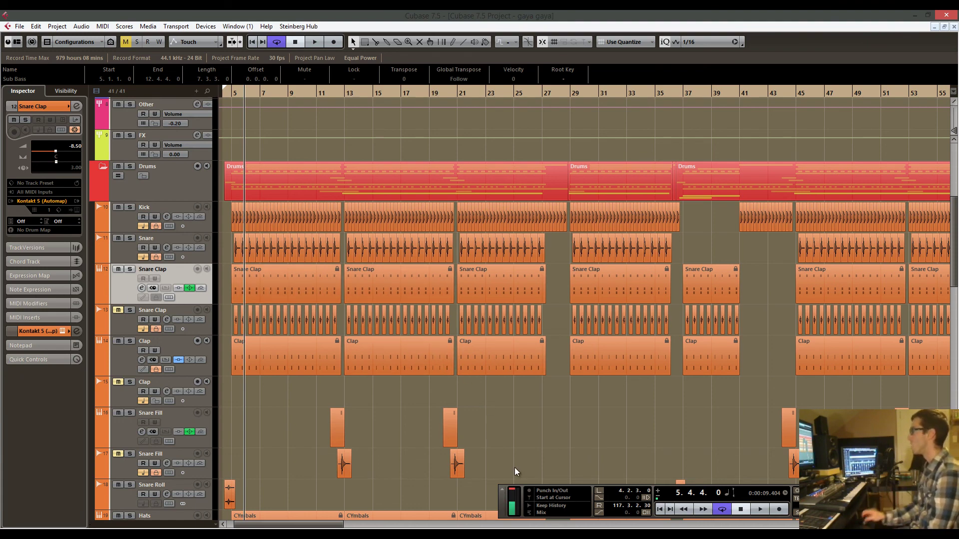
pyautogui.scroll(-5, 514, 468)
pyautogui.scroll(-10, 484, 360)
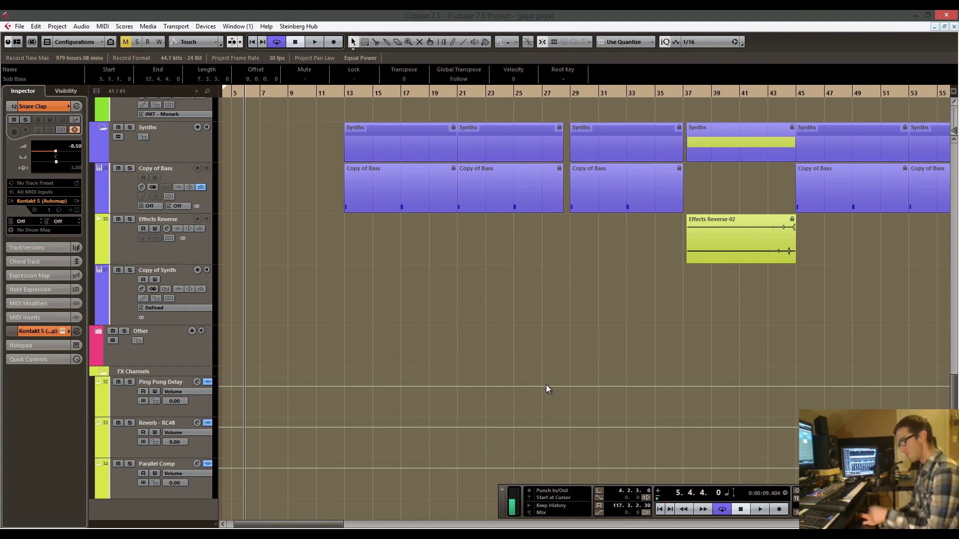
pyautogui.scroll(10, 546, 385)
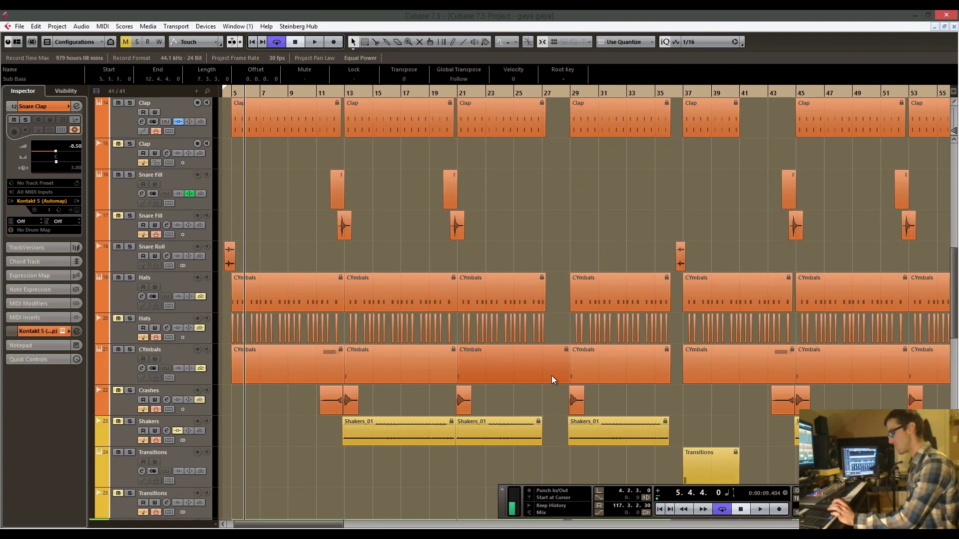